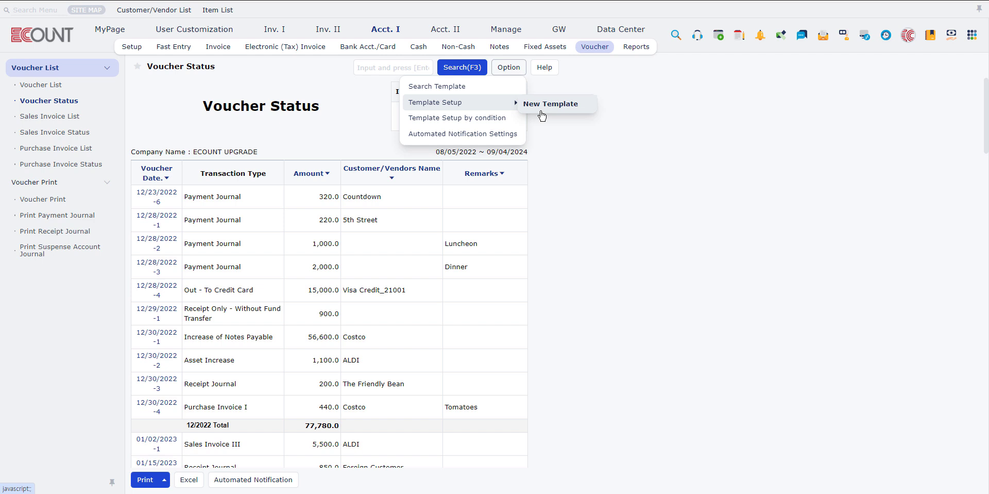
- Create a new Voucher Status template named "sample", copying the **Voucher Status** form, and save it
{"action": "left_click", "coordinate": [628, 226]}
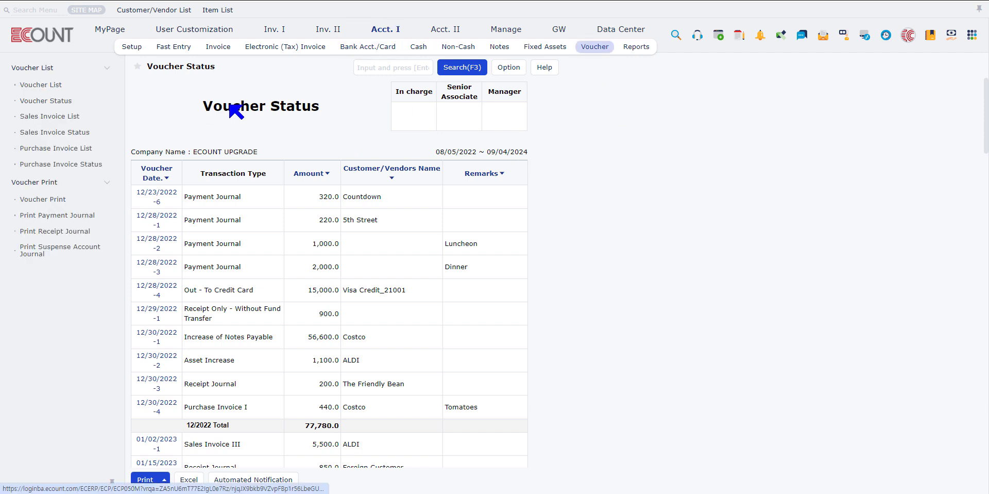
{"action": "left_click", "coordinate": [507, 73]}
{"action": "mouse_move", "coordinate": [506, 102]}
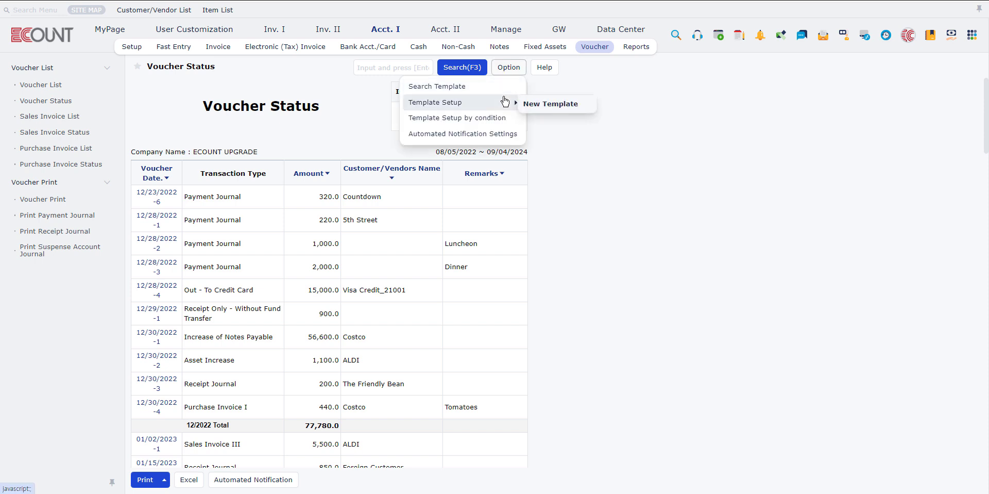
{"action": "left_click", "coordinate": [577, 106]}
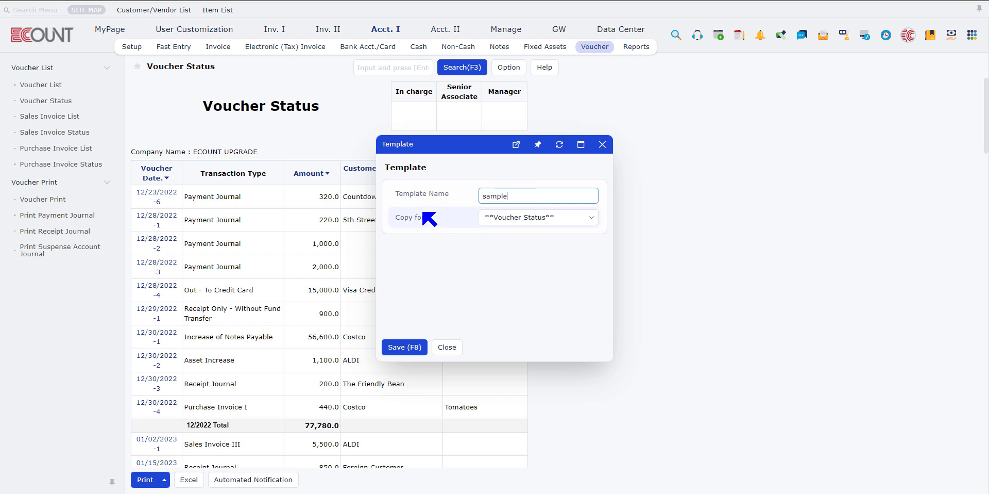
{"action": "left_click", "coordinate": [490, 219]}
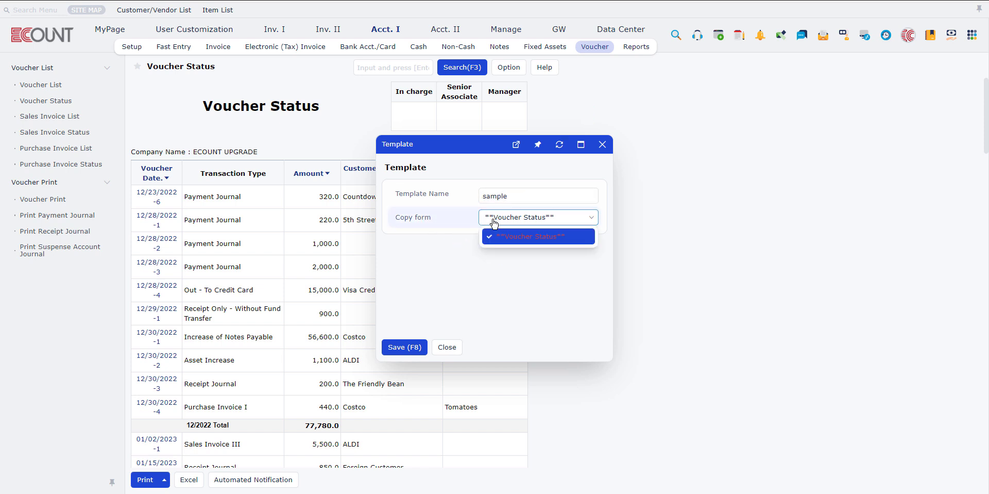
{"action": "left_click", "coordinate": [432, 226]}
{"action": "left_click", "coordinate": [538, 217]}
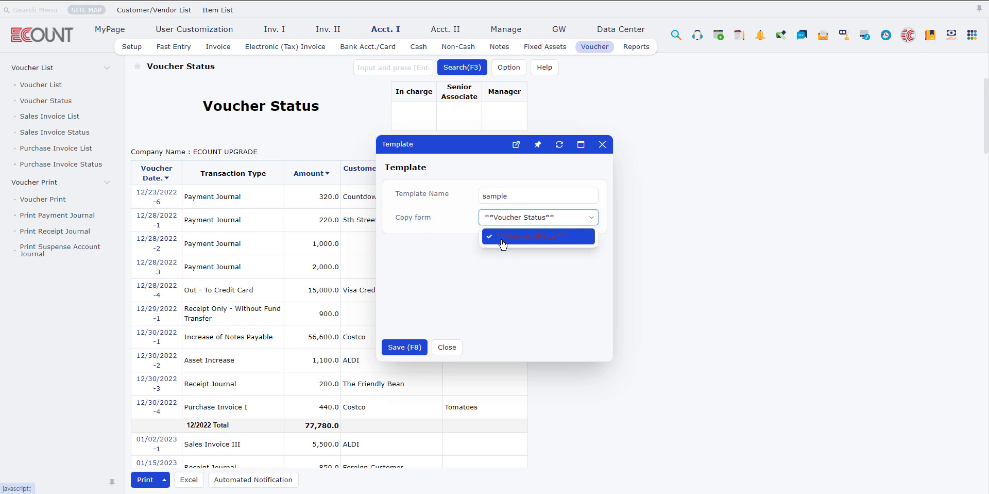
{"action": "left_click", "coordinate": [463, 263]}
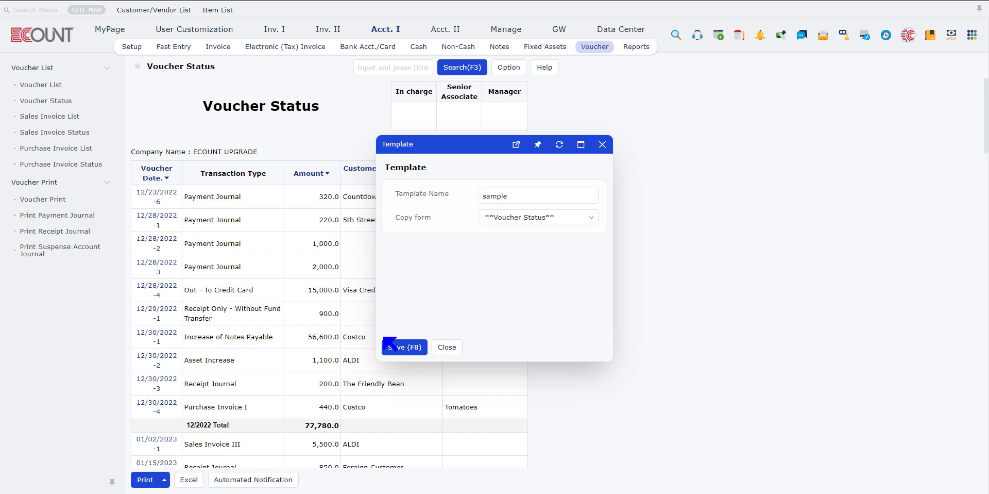
{"action": "left_click", "coordinate": [398, 348]}
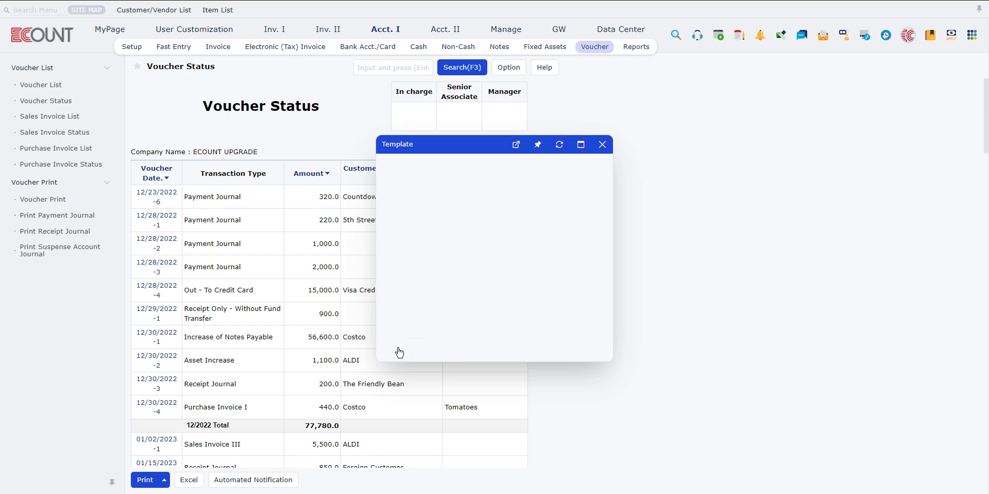
{"action": "left_click", "coordinate": [499, 299]}
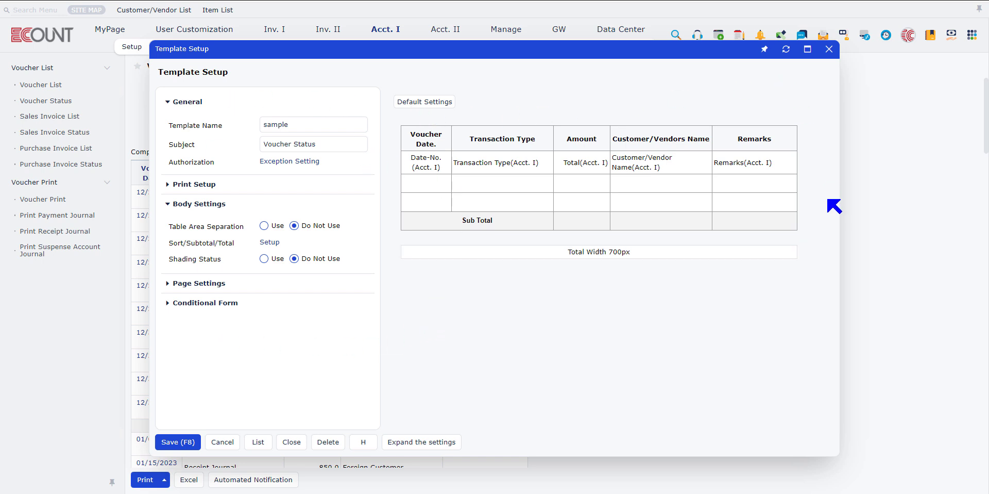
- Add the Date field from Acct. I to the template table beside the Voucher Date column
{"action": "left_click", "coordinate": [426, 148]}
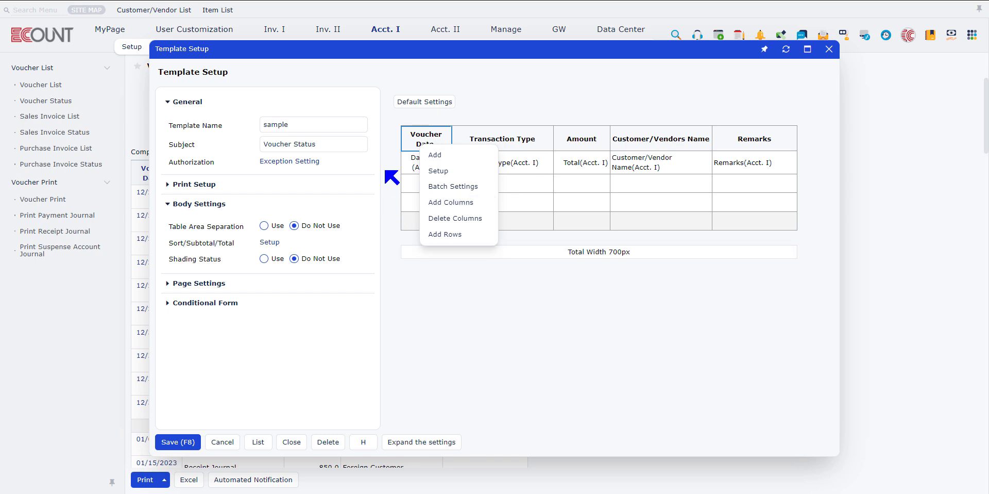
{"action": "left_click", "coordinate": [428, 142]}
{"action": "left_click", "coordinate": [419, 145]}
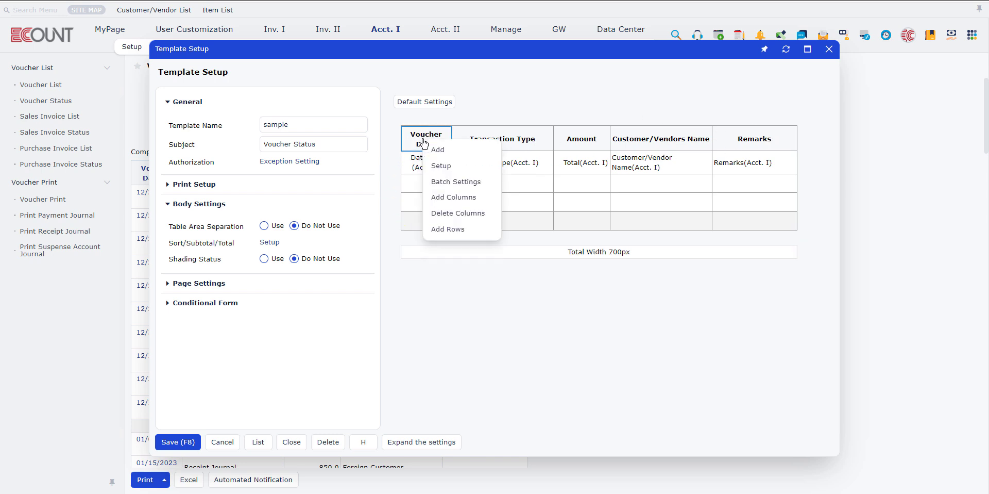
{"action": "left_click", "coordinate": [416, 143]}
{"action": "mouse_move", "coordinate": [415, 143]}
{"action": "left_mouse_down"}
{"action": "mouse_move", "coordinate": [427, 132]}
{"action": "mouse_move", "coordinate": [536, 140]}
{"action": "mouse_move", "coordinate": [421, 143]}
{"action": "left_mouse_up"}
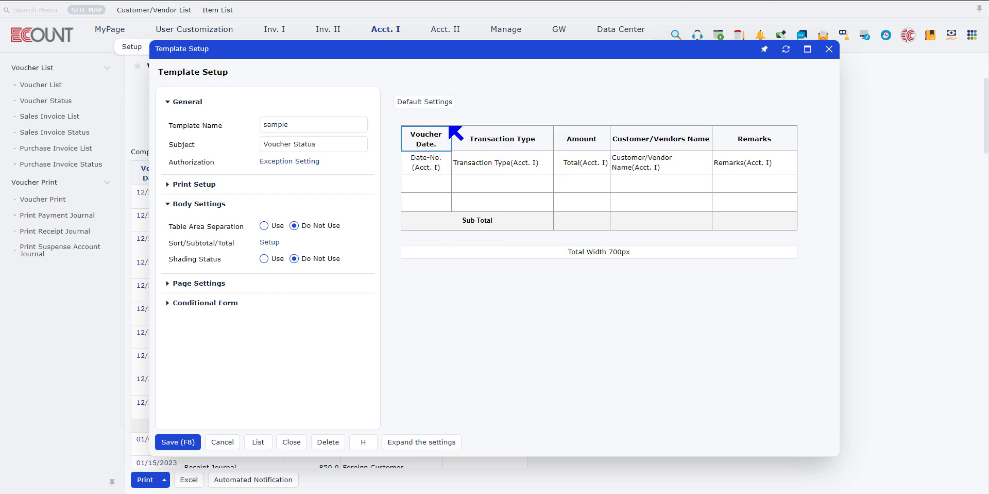
{"action": "left_click", "coordinate": [437, 142]}
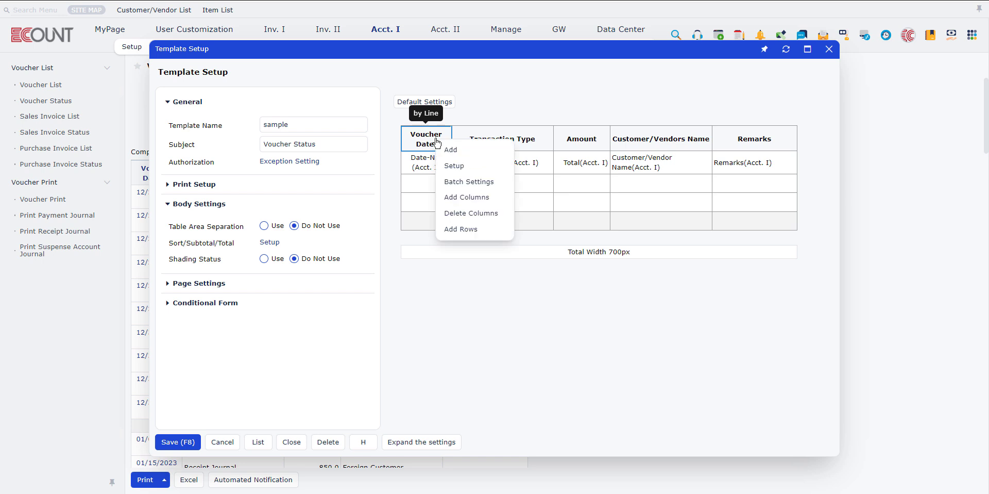
{"action": "left_click", "coordinate": [460, 154]}
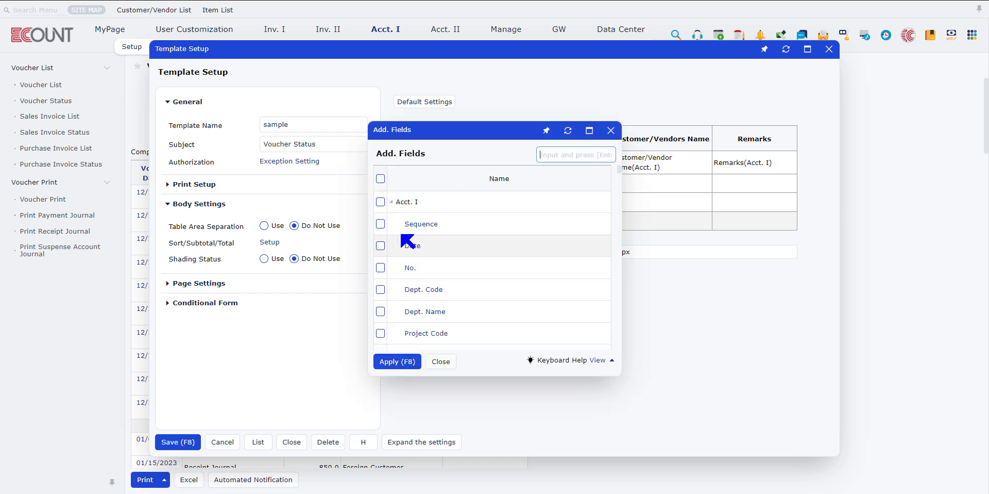
{"action": "left_click", "coordinate": [380, 246]}
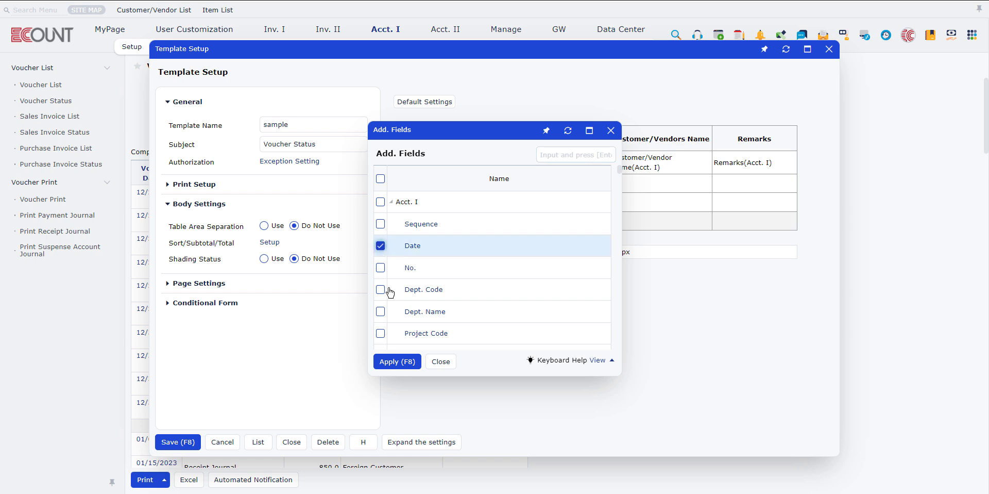
{"action": "left_click", "coordinate": [397, 361]}
{"action": "left_click", "coordinate": [425, 145]}
{"action": "left_click", "coordinate": [441, 150]}
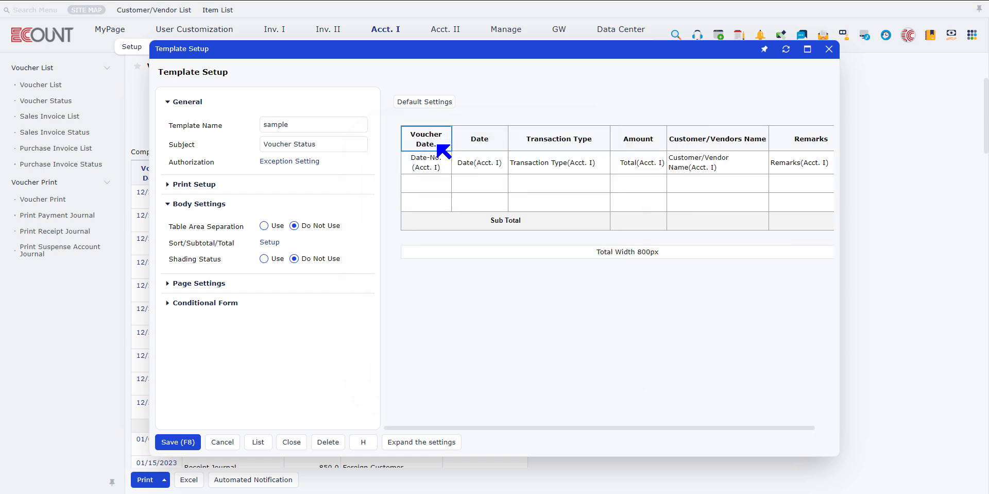
{"action": "left_click", "coordinate": [427, 146]}
{"action": "left_click", "coordinate": [442, 152]}
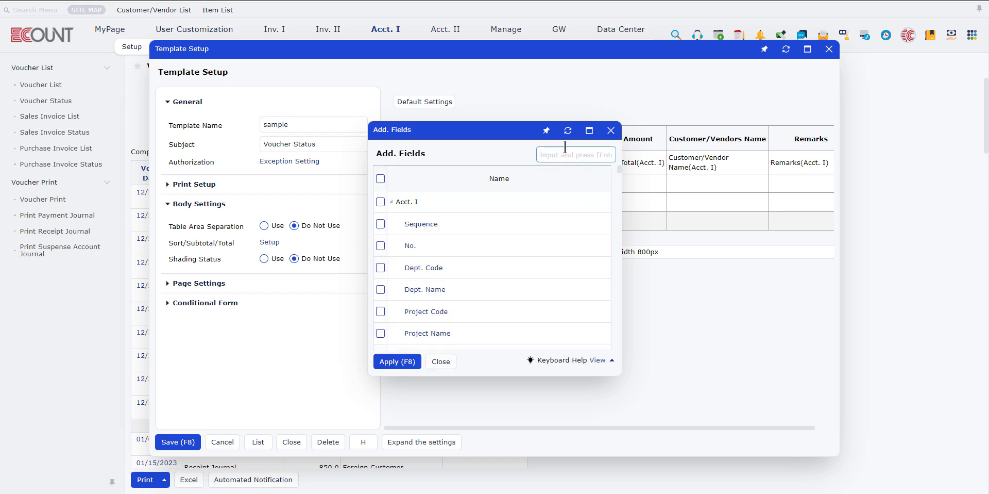
{"action": "left_click", "coordinate": [612, 132]}
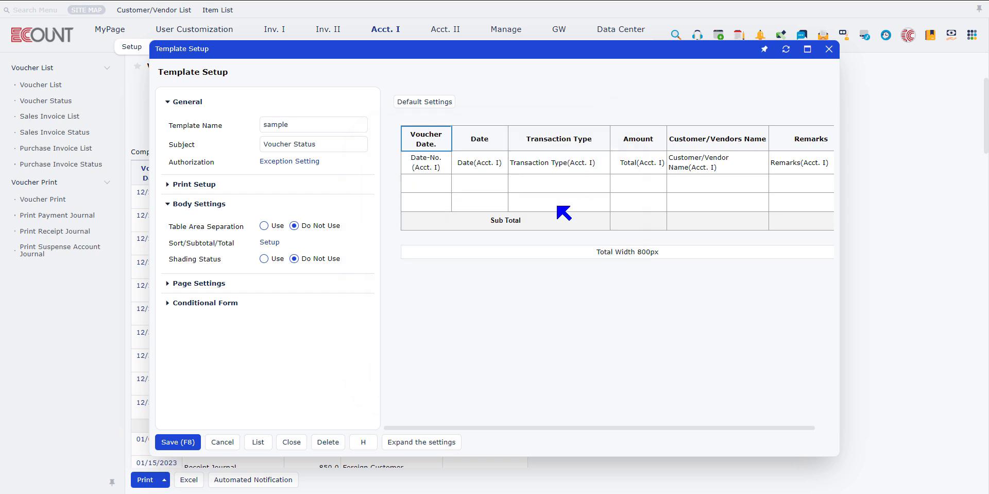
- Set the display name of the added Date column to Date-1
{"action": "left_click", "coordinate": [478, 146]}
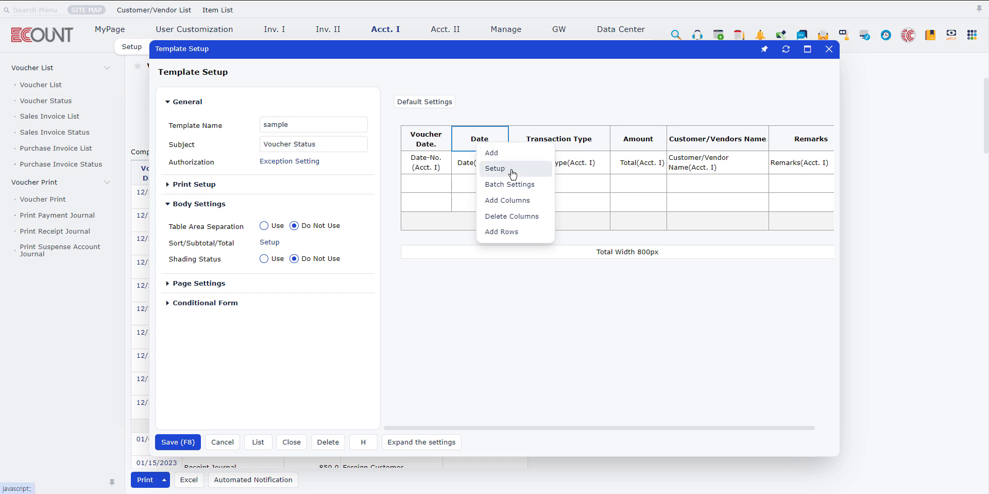
{"action": "left_click", "coordinate": [495, 169]}
{"action": "left_click", "coordinate": [525, 169]}
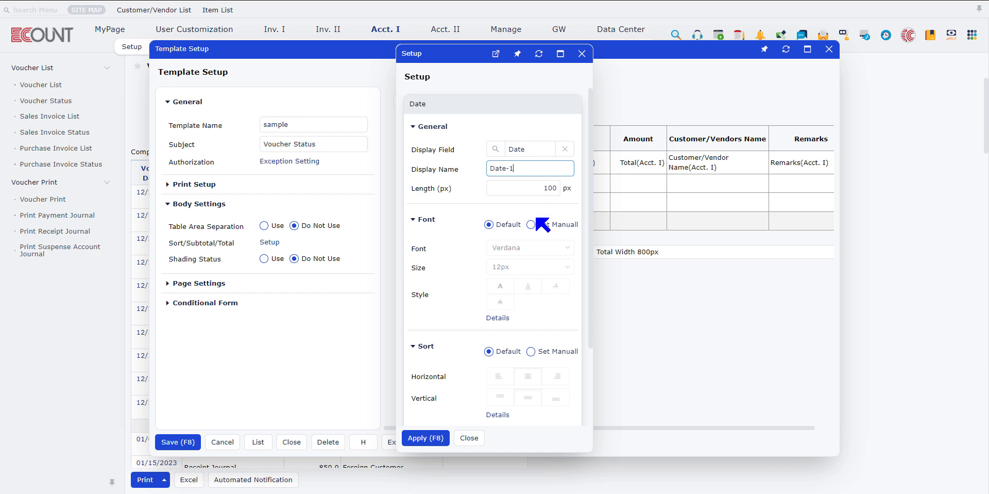
{"action": "left_click", "coordinate": [541, 188]}
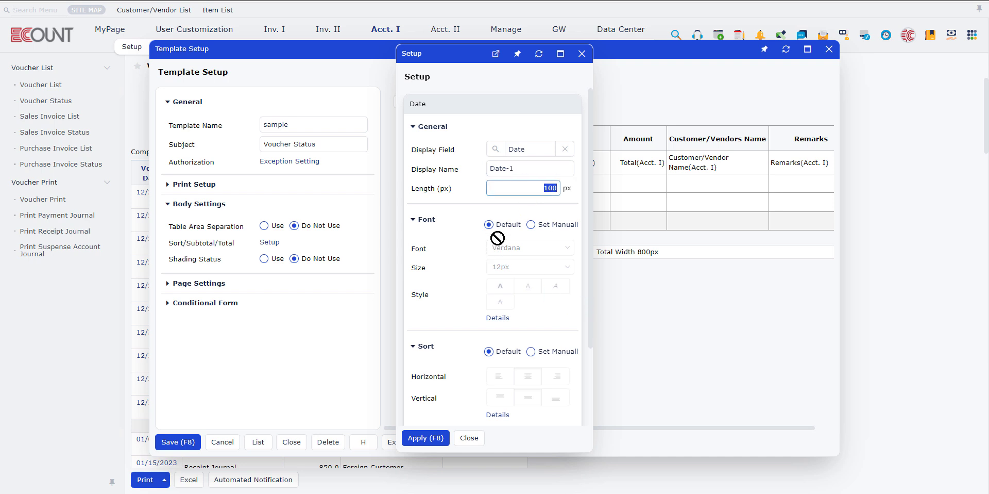
- Set the Date-1 column's font manually to Arial at 15px and apply the column setup
{"action": "left_click", "coordinate": [530, 224]}
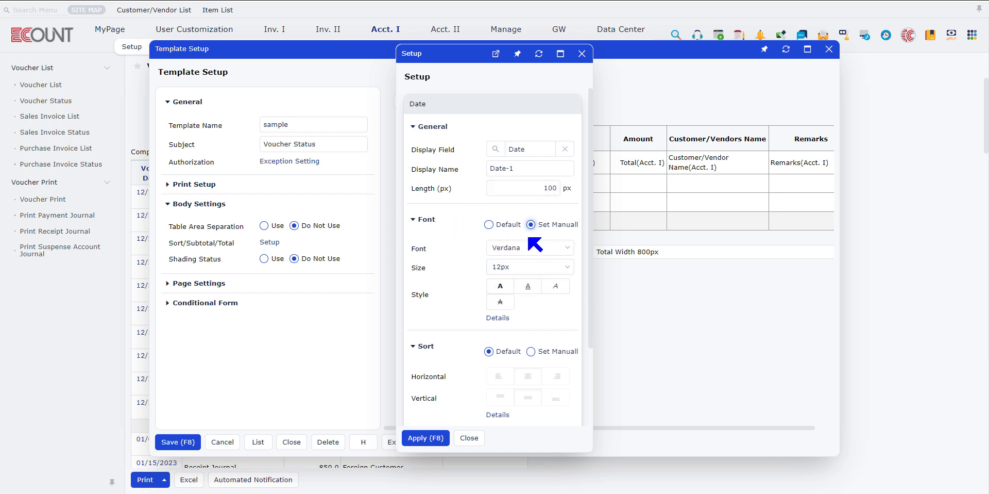
{"action": "left_click", "coordinate": [515, 248]}
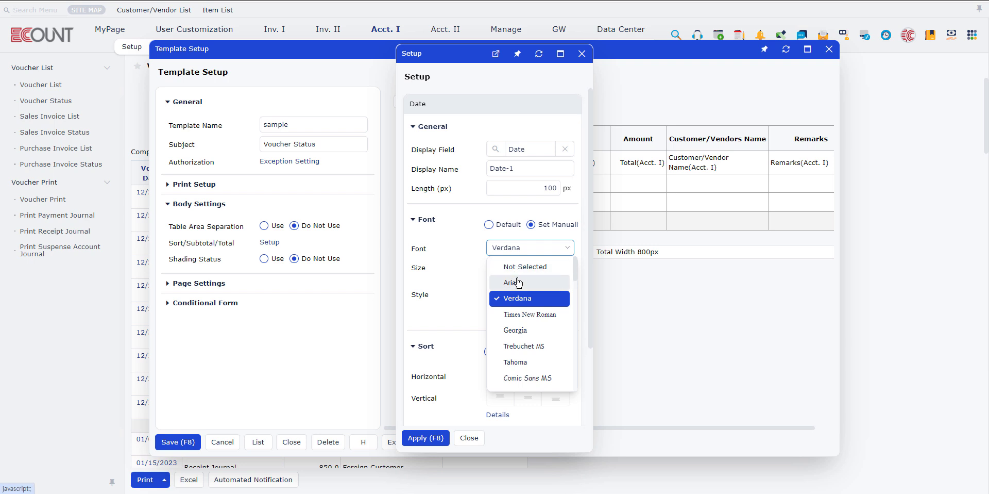
{"action": "left_click", "coordinate": [517, 283]}
{"action": "left_click", "coordinate": [529, 266]}
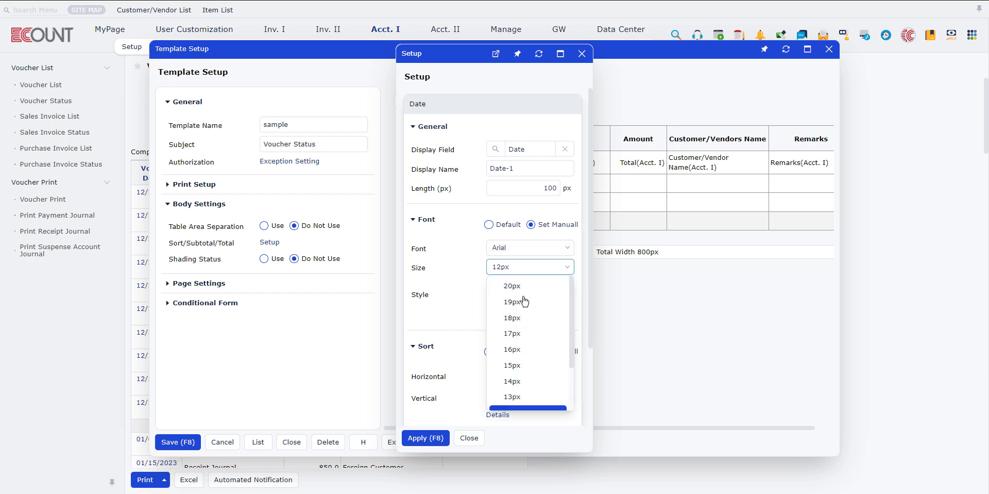
{"action": "left_click", "coordinate": [515, 364]}
{"action": "scroll", "coordinate": [464, 277], "scroll_direction": "down", "scroll_amount": 2}
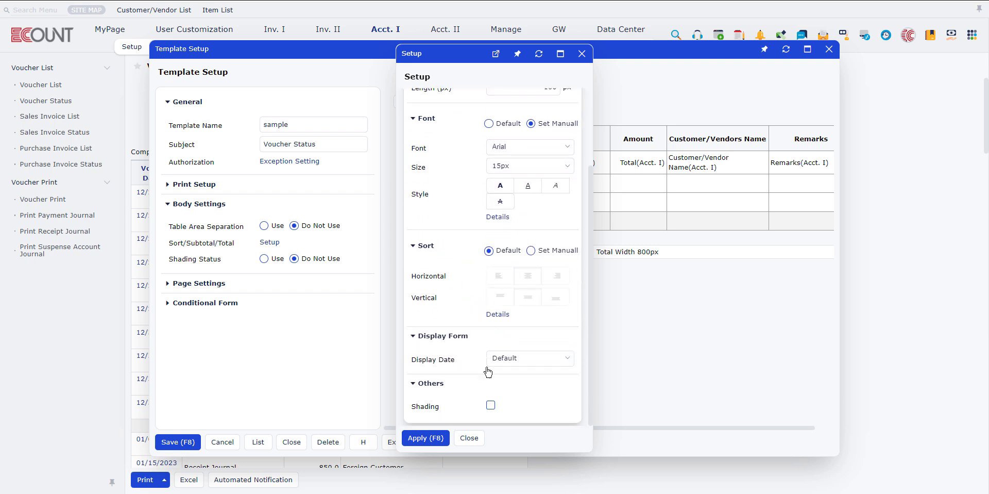
{"action": "key", "text": "F8"}
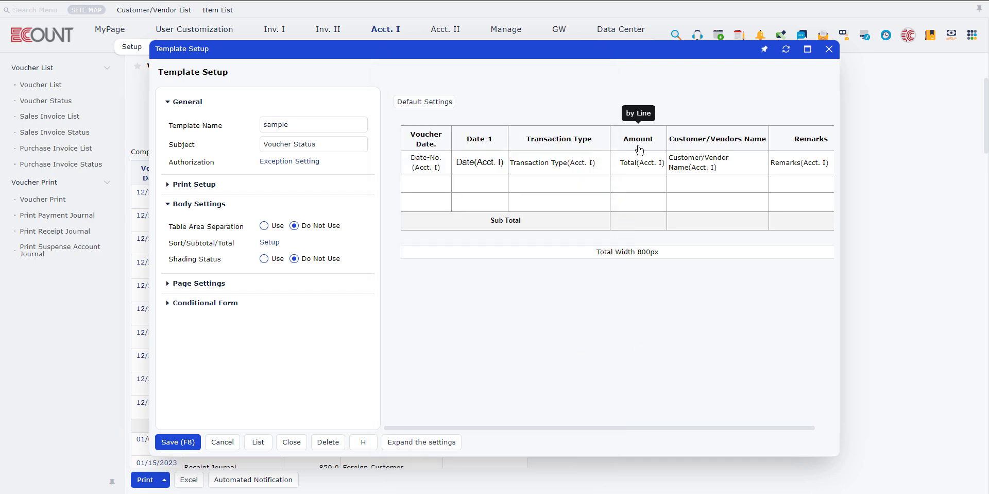
- Review the manual display options for decimals and separators in the Amount column's setup, and close it without applying
{"action": "right_click", "coordinate": [654, 141]}
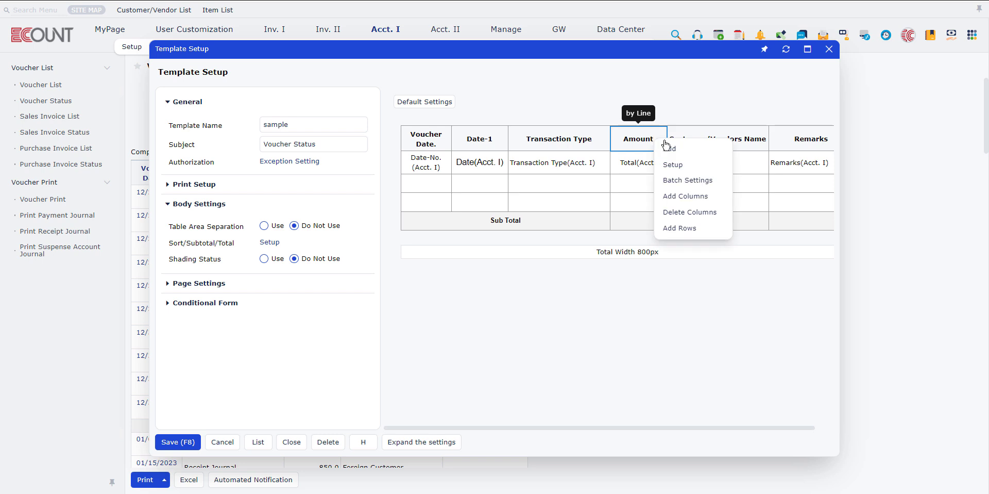
{"action": "left_click", "coordinate": [683, 165]}
{"action": "scroll", "coordinate": [521, 245], "scroll_direction": "down", "scroll_amount": 5}
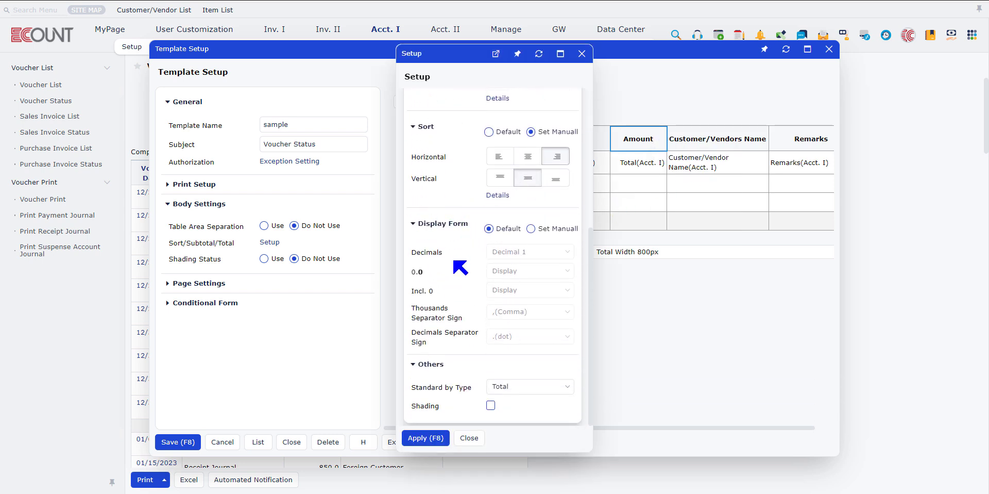
{"action": "left_click", "coordinate": [531, 228]}
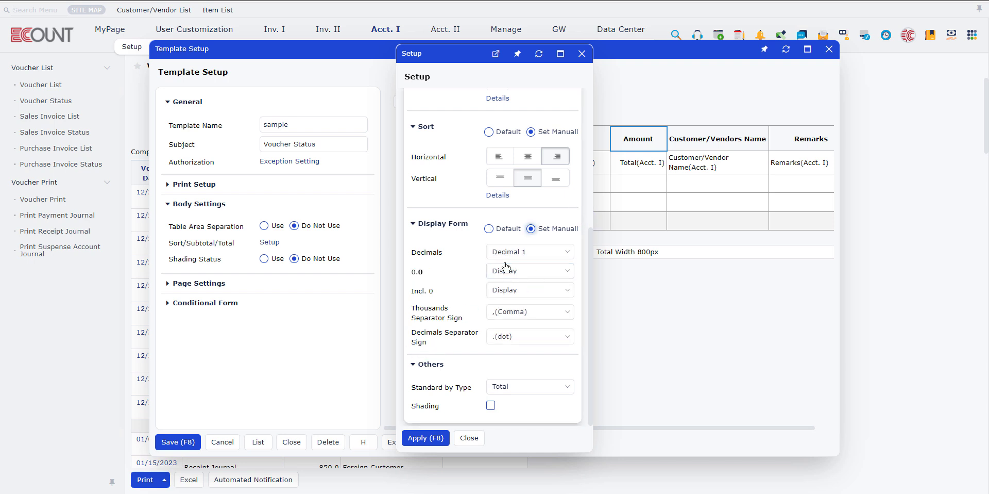
{"action": "left_click", "coordinate": [512, 231]}
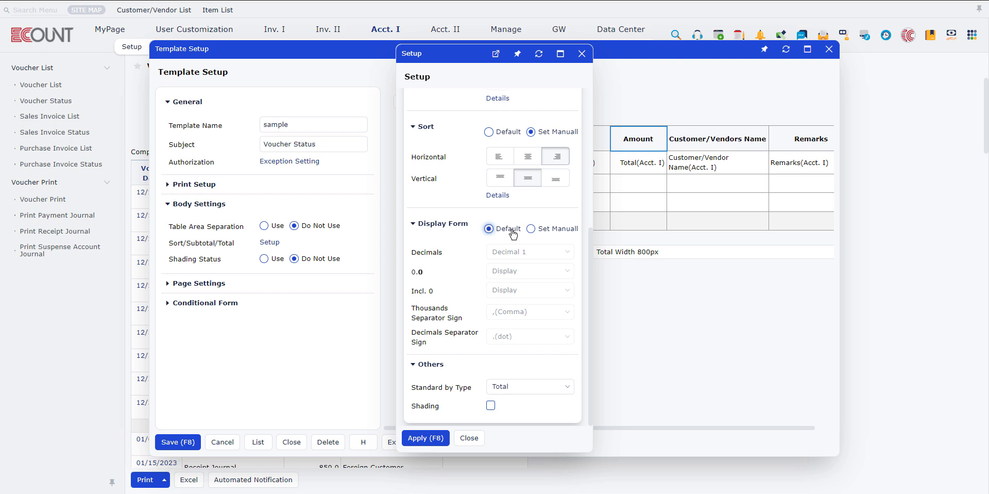
{"action": "left_click", "coordinate": [470, 437]}
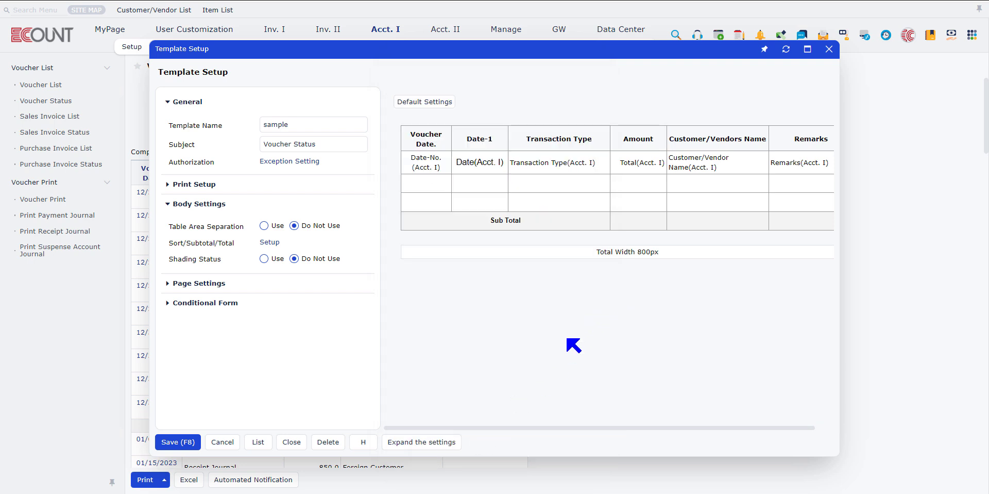
- Delete the Voucher Date column from the template table
{"action": "left_click", "coordinate": [484, 146]}
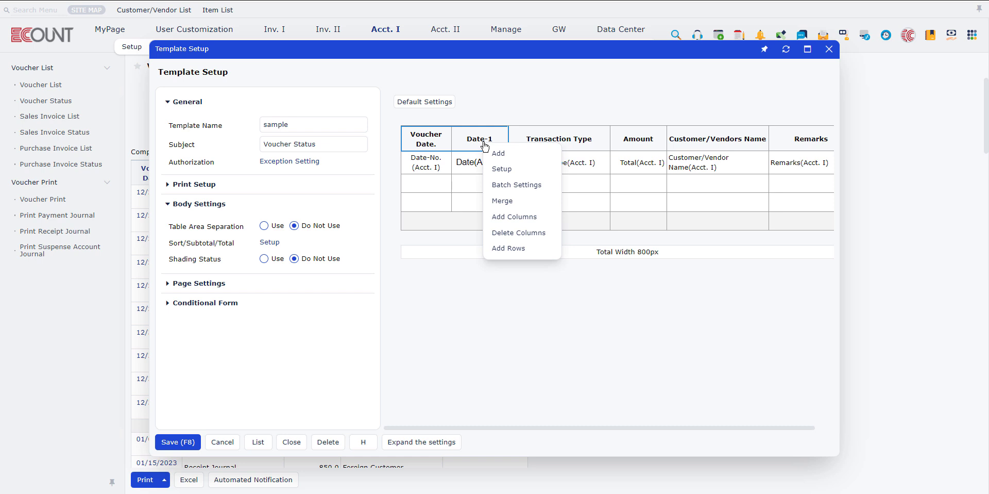
{"action": "left_click", "coordinate": [509, 202]}
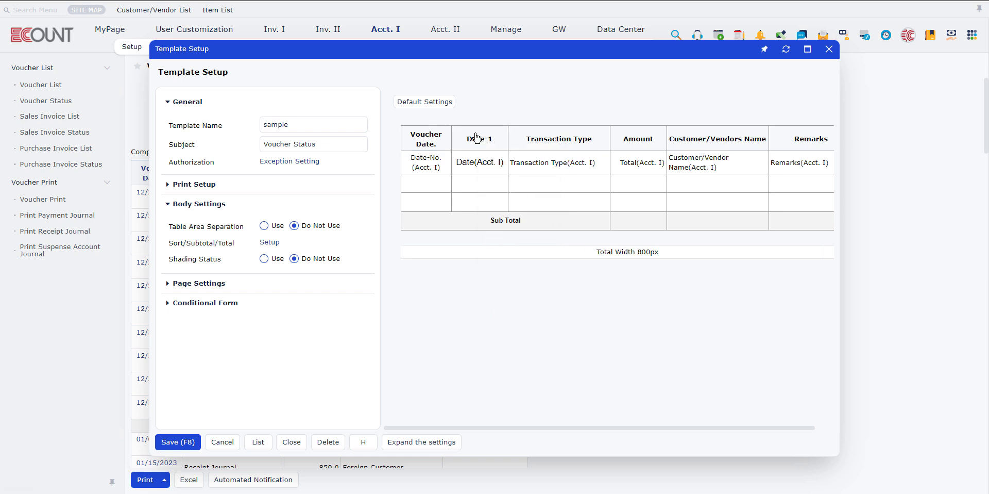
{"action": "left_click", "coordinate": [429, 142]}
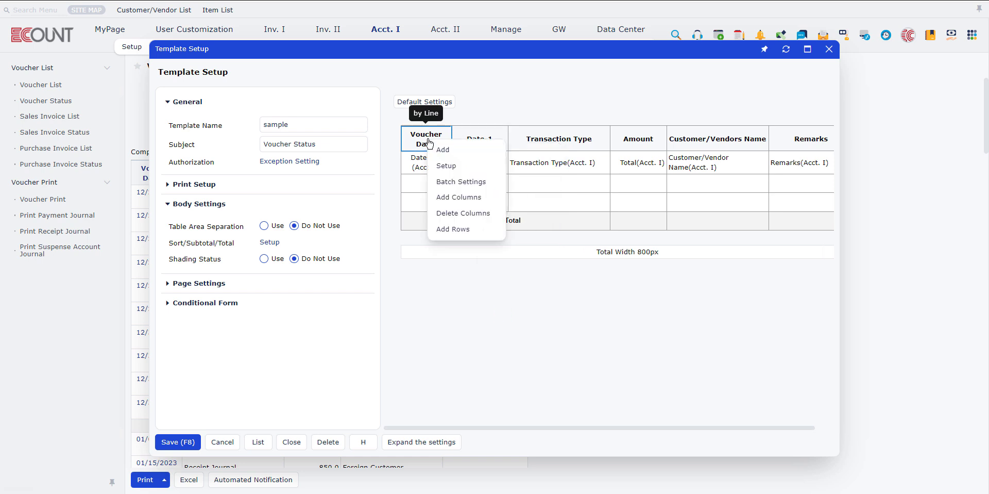
{"action": "left_click", "coordinate": [454, 219]}
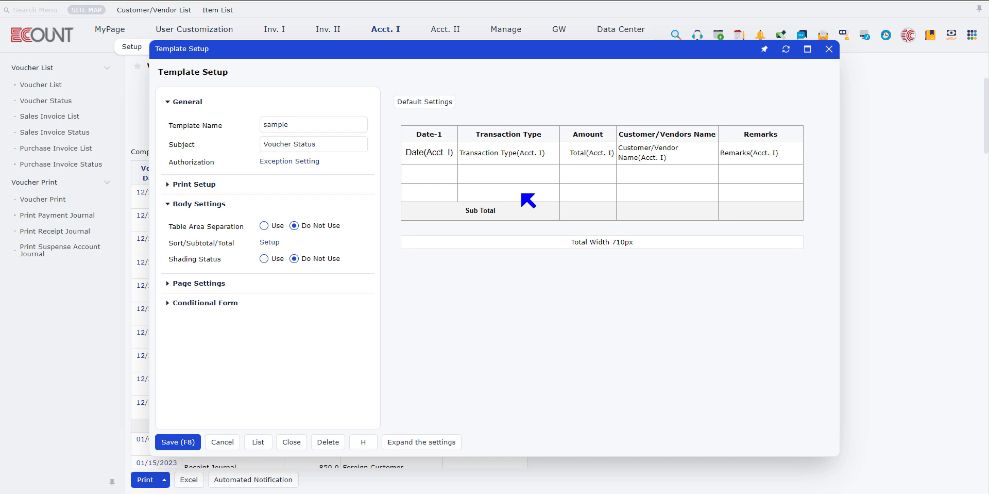
- Review the template's name, subject and exception authorization settings, and close the authorization window without saving
{"action": "left_click", "coordinate": [305, 125]}
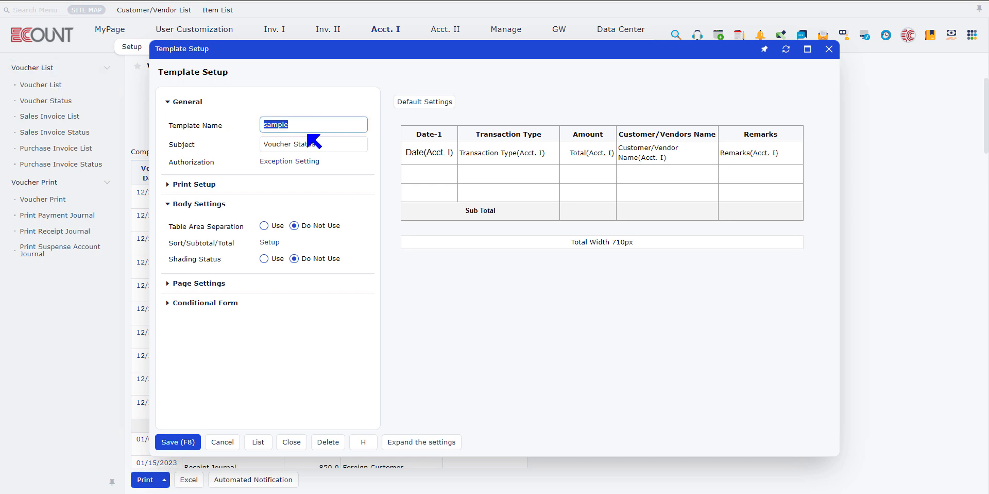
{"action": "left_click", "coordinate": [319, 145]}
{"action": "left_click_drag", "start_coordinate": [342, 53], "coordinate": [334, 132]}
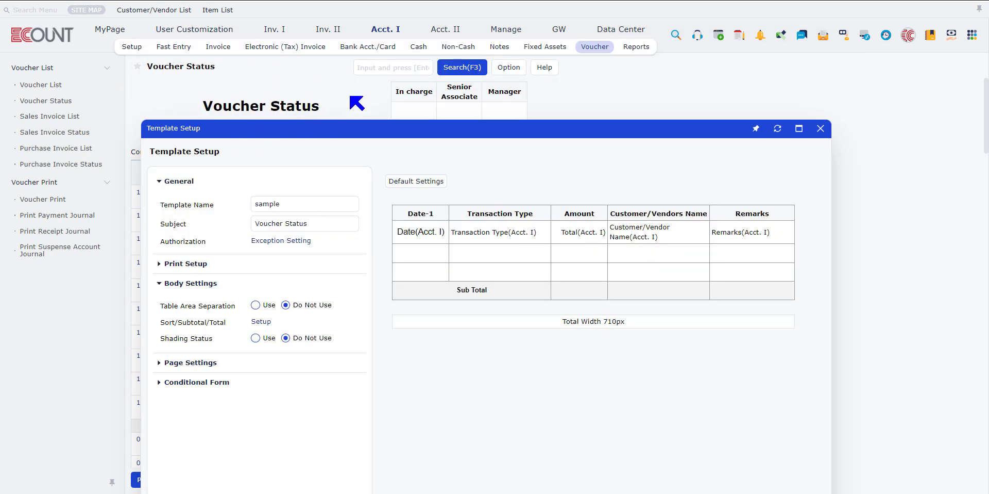
{"action": "left_click", "coordinate": [327, 223]}
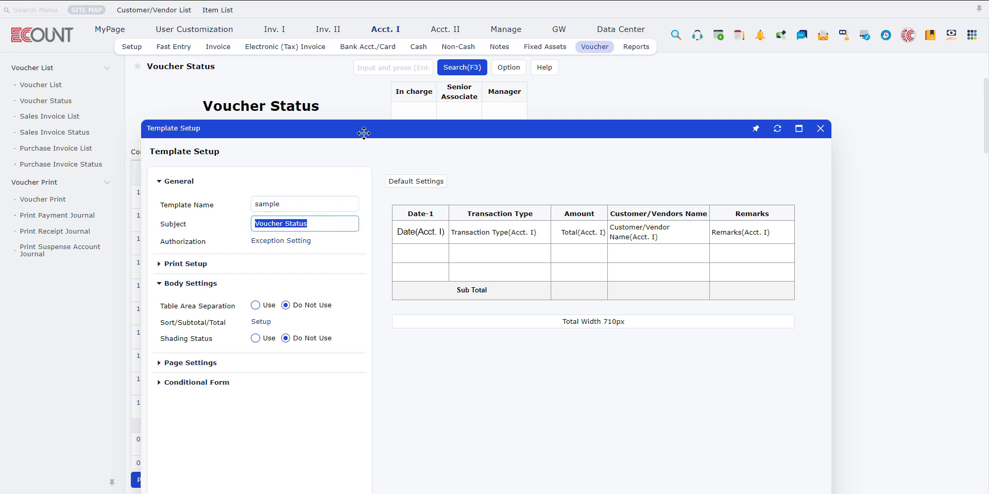
{"action": "left_click_drag", "start_coordinate": [364, 133], "coordinate": [374, 59]}
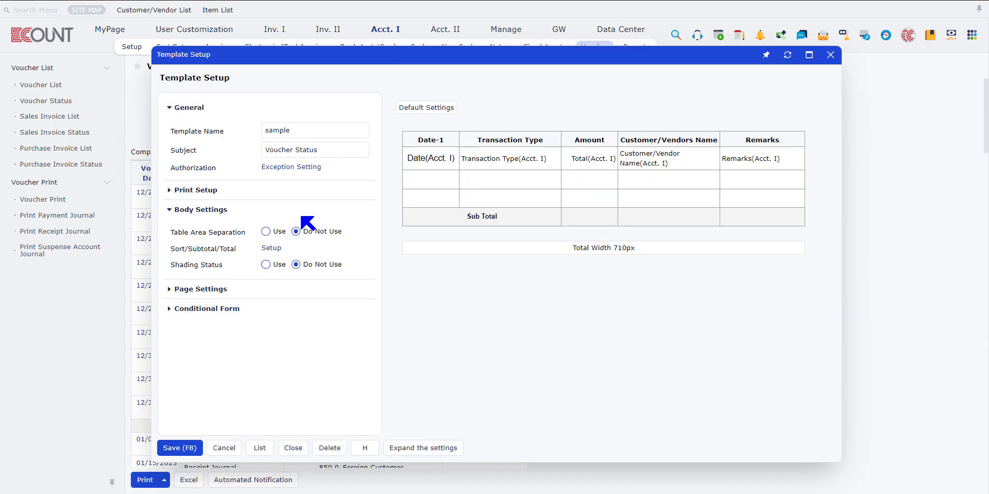
{"action": "left_click", "coordinate": [292, 167]}
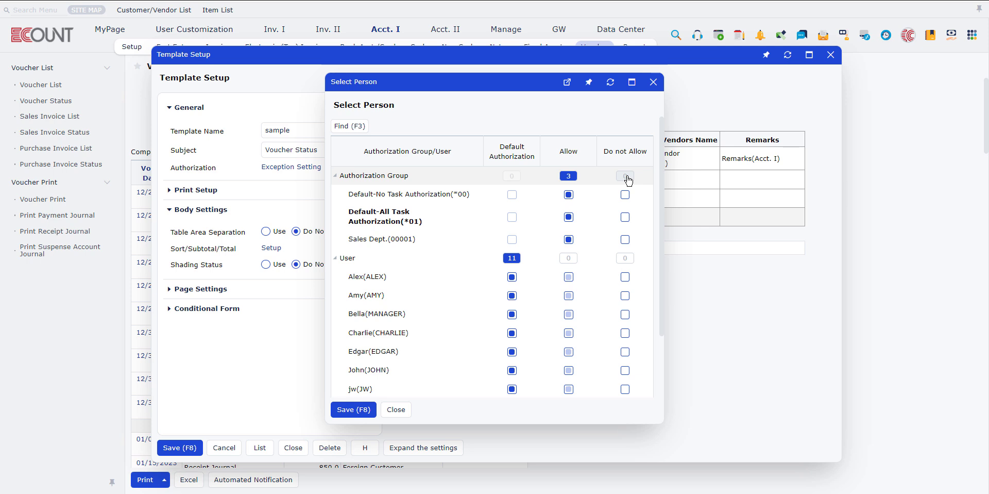
{"action": "left_click", "coordinate": [653, 82]}
- Review the template's page orientation, paper size and margin options in Print Setup, and close it without applying
{"action": "left_click", "coordinate": [198, 189]}
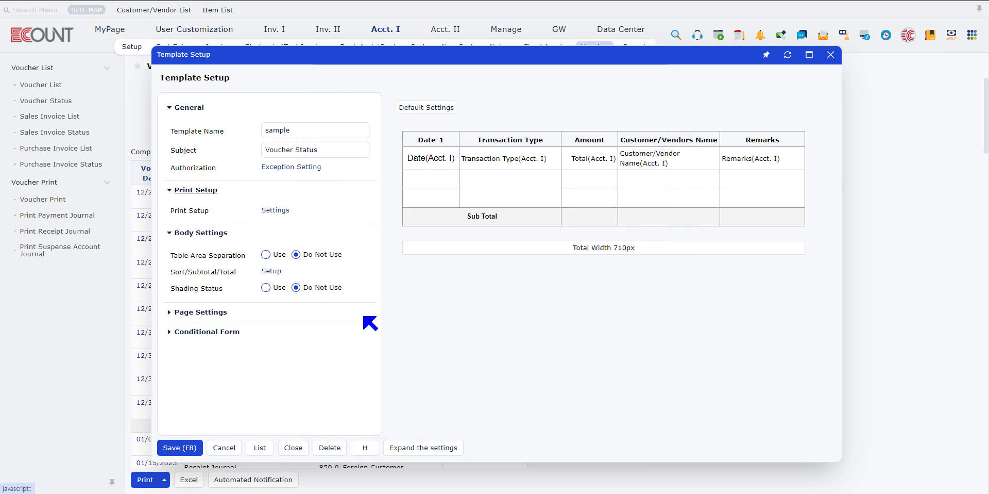
{"action": "left_click", "coordinate": [275, 210]}
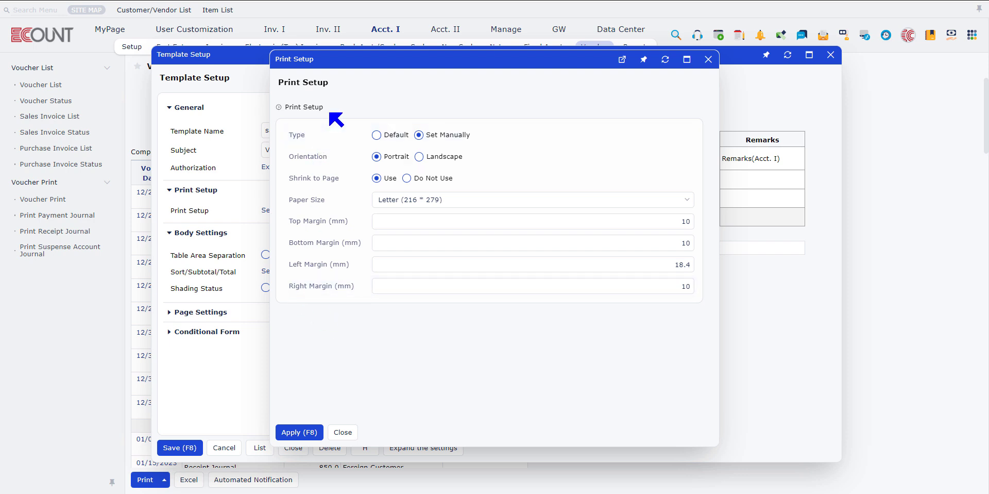
{"action": "left_click", "coordinate": [342, 432]}
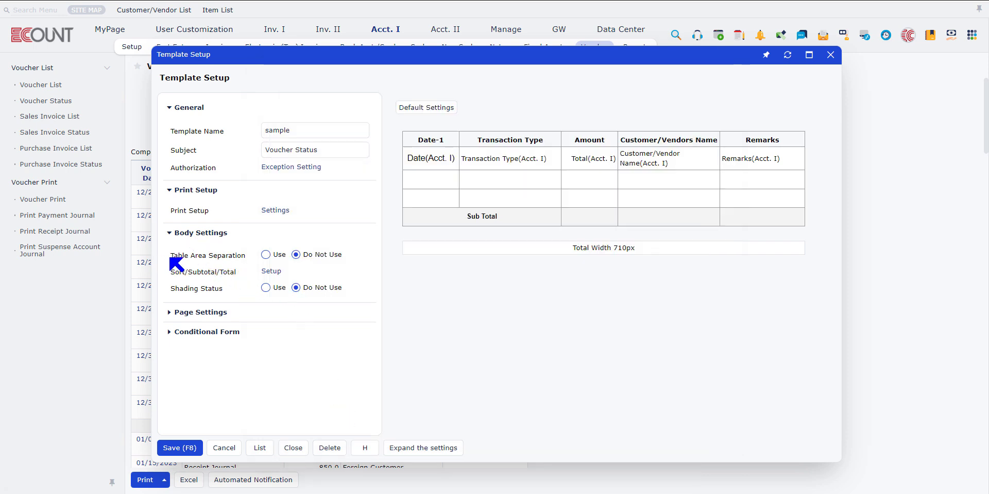
- Turn on Table Area Separation and check the cell options available for the header row
{"action": "left_click", "coordinate": [266, 254]}
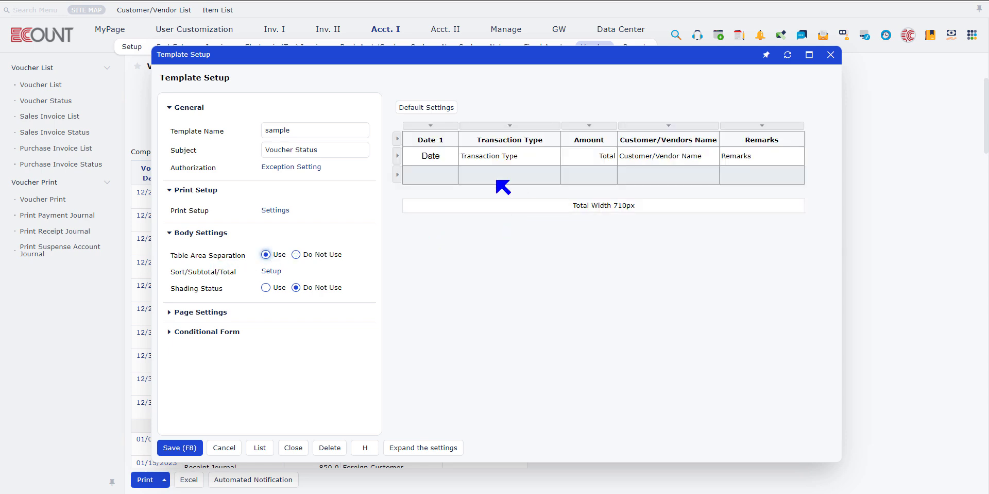
{"action": "left_click", "coordinate": [441, 157]}
{"action": "left_click", "coordinate": [490, 157]}
{"action": "left_click", "coordinate": [439, 142]}
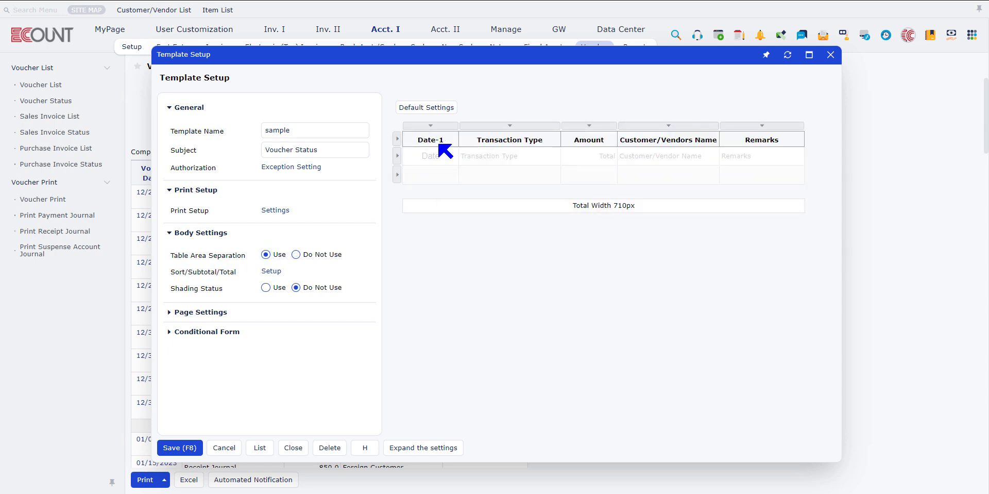
{"action": "left_click", "coordinate": [435, 138]}
{"action": "left_click", "coordinate": [535, 143]}
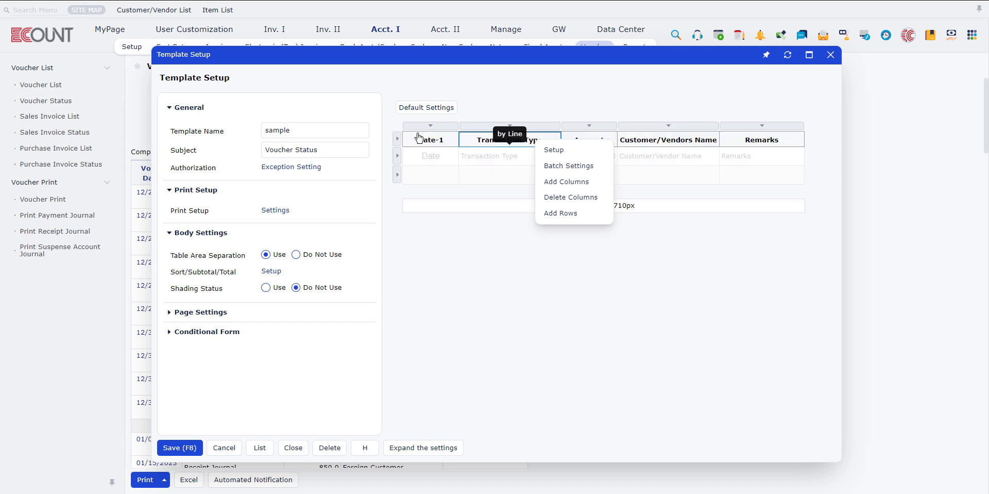
- Merge the Date and Transaction Type cells in the table's body row and accept the resulting data loss
{"action": "left_click_drag", "start_coordinate": [430, 156], "coordinate": [488, 160]}
{"action": "left_click", "coordinate": [524, 223]}
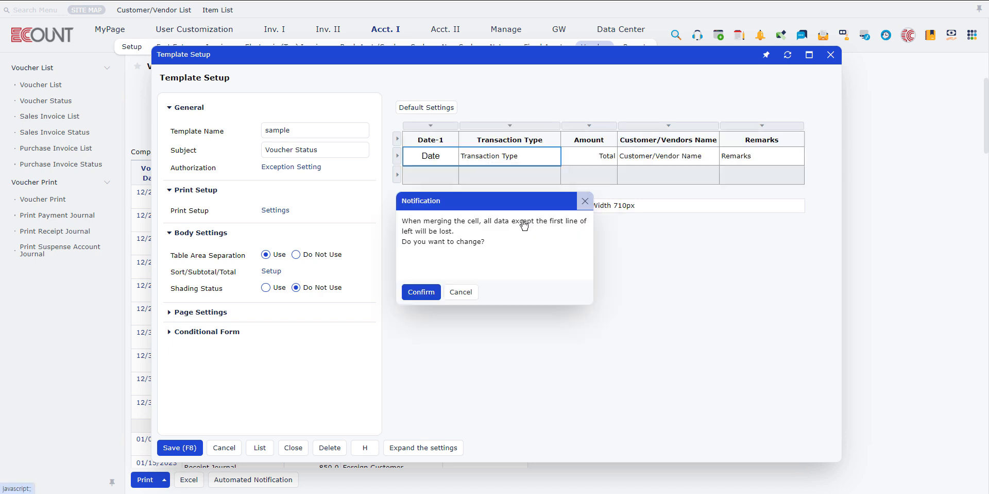
{"action": "left_click", "coordinate": [420, 291]}
- Check the header row cells above the merged cell and set Table Area Separation to Do Not Use
{"action": "left_click", "coordinate": [432, 141]}
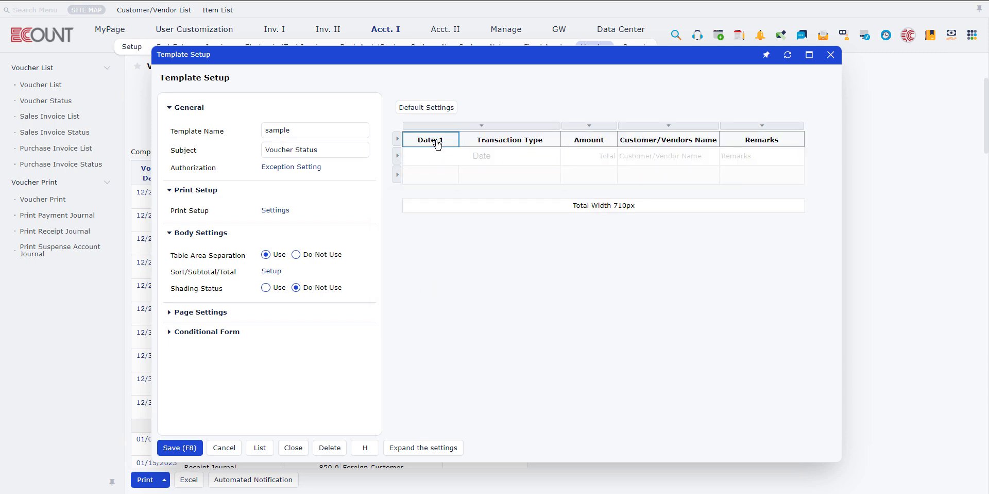
{"action": "left_click", "coordinate": [429, 387]}
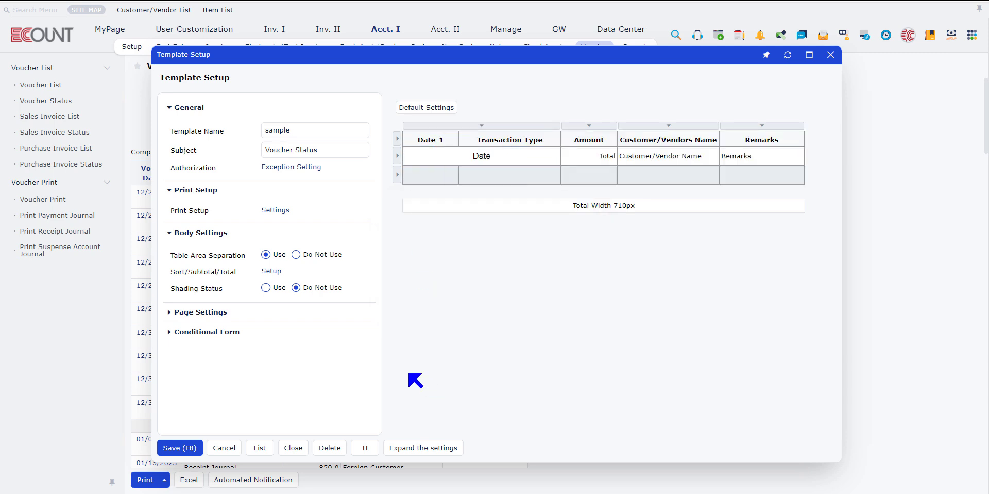
{"action": "left_click", "coordinate": [296, 254]}
{"action": "left_click", "coordinate": [432, 294]}
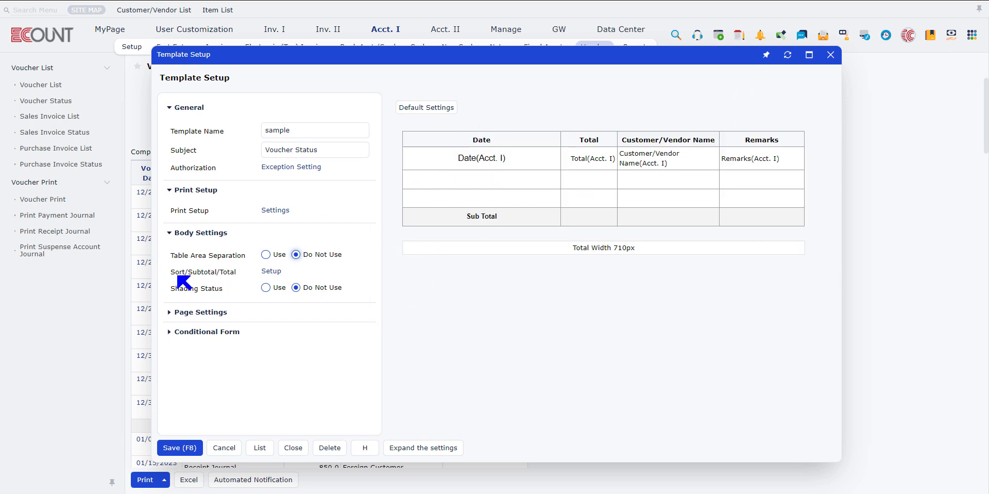
- Review the fields available for the second order in Sort/Subtotal/Total Setup without choosing one
{"action": "left_click", "coordinate": [275, 272]}
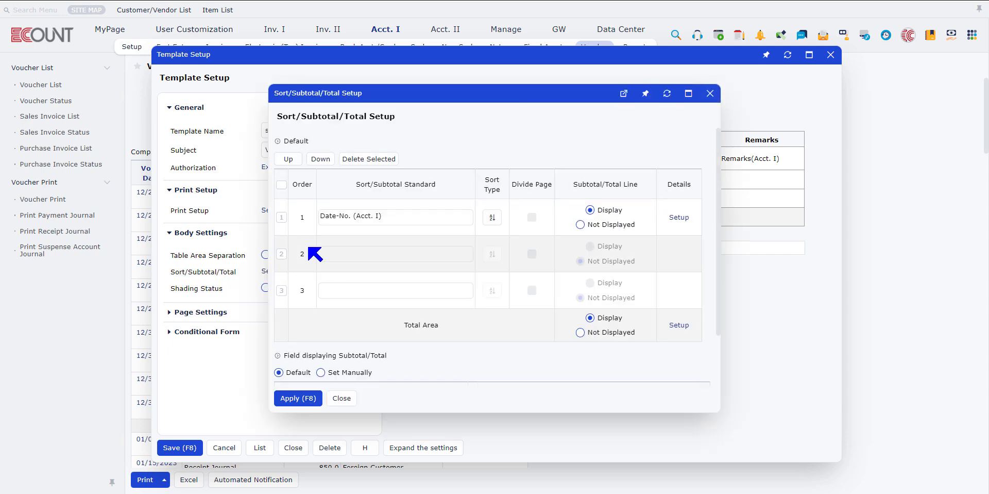
{"action": "left_click", "coordinate": [362, 256]}
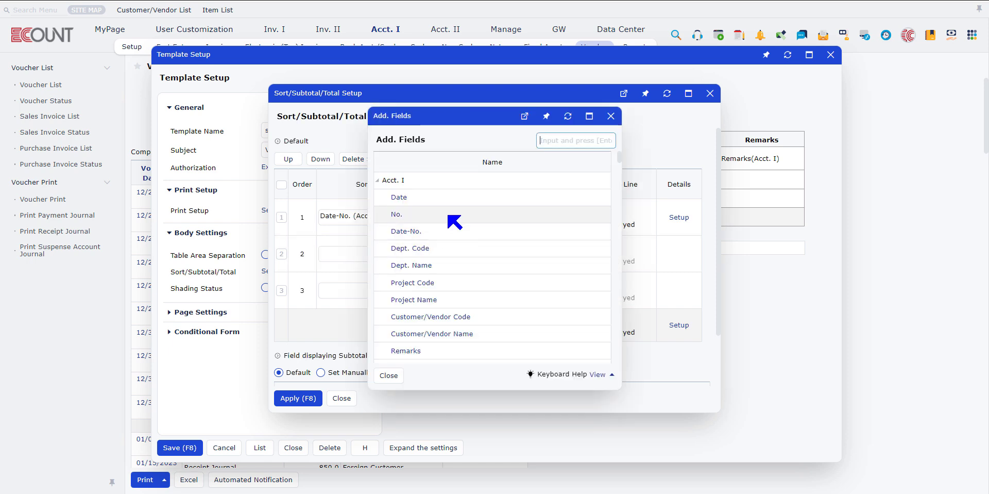
{"action": "scroll", "coordinate": [473, 299], "scroll_direction": "down", "scroll_amount": 3}
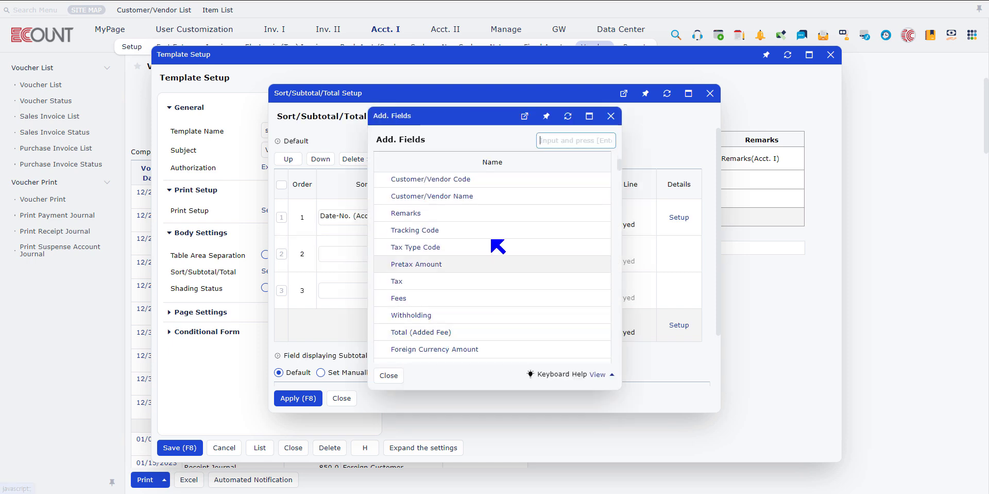
{"action": "left_click", "coordinate": [611, 116]}
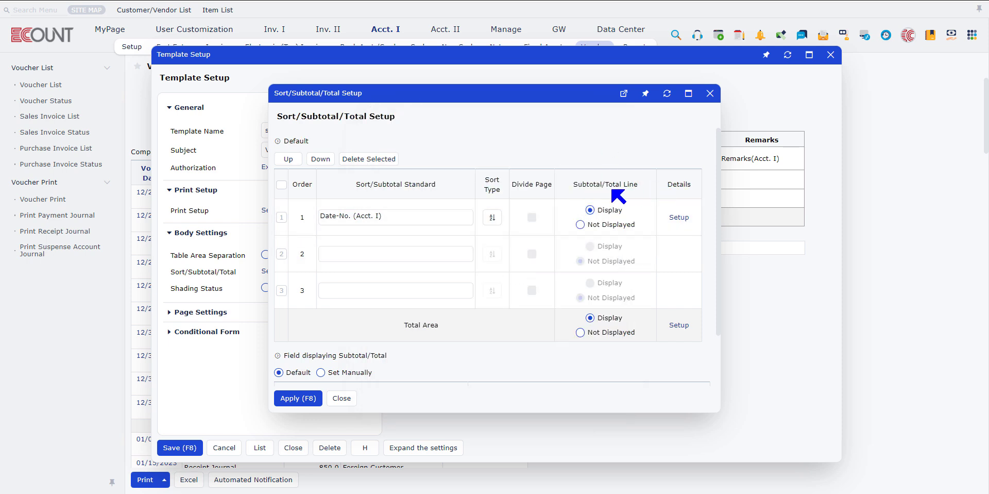
- Review the subtotal details of the first sort order and close them without applying
{"action": "left_click", "coordinate": [679, 217]}
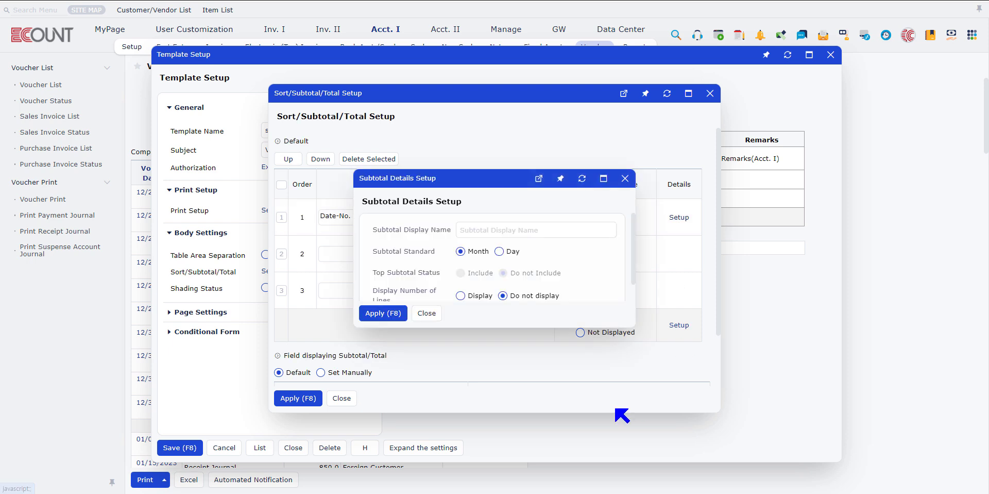
{"action": "scroll", "coordinate": [454, 251], "scroll_direction": "down", "scroll_amount": 1}
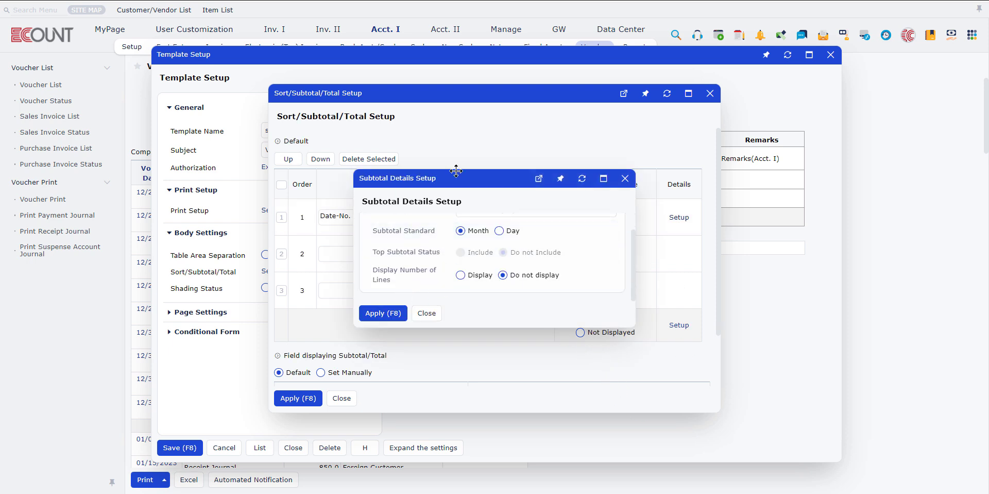
{"action": "scroll", "coordinate": [479, 288], "scroll_direction": "up", "scroll_amount": 1}
{"action": "left_click", "coordinate": [426, 313]}
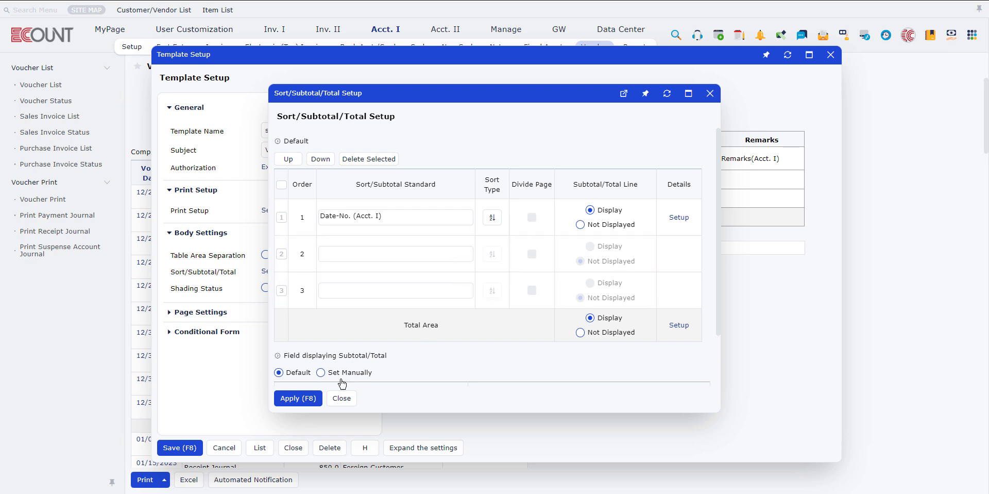
- Set the first sort/subtotal standard to Customer/Vendor Code, enable Divide Page for it, and apply the setup
{"action": "left_click", "coordinate": [384, 218]}
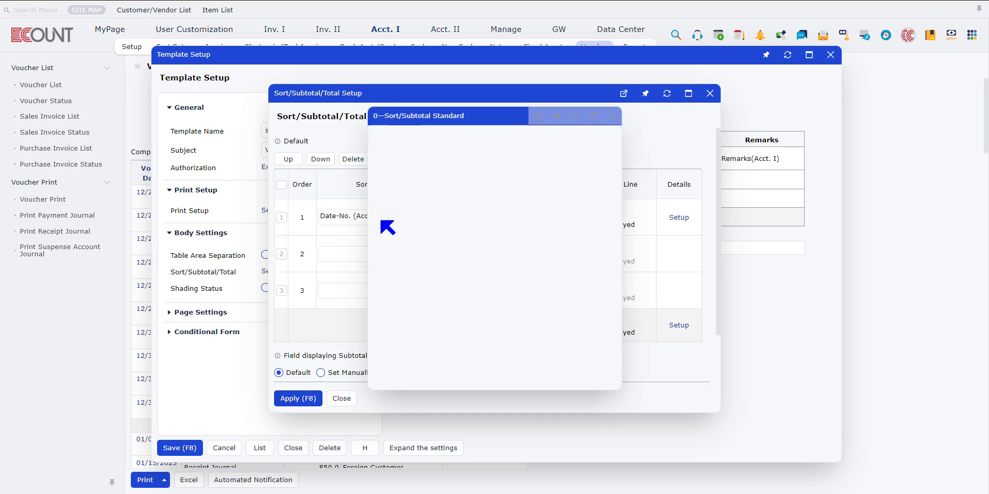
{"action": "scroll", "coordinate": [436, 288], "scroll_direction": "down", "scroll_amount": 2}
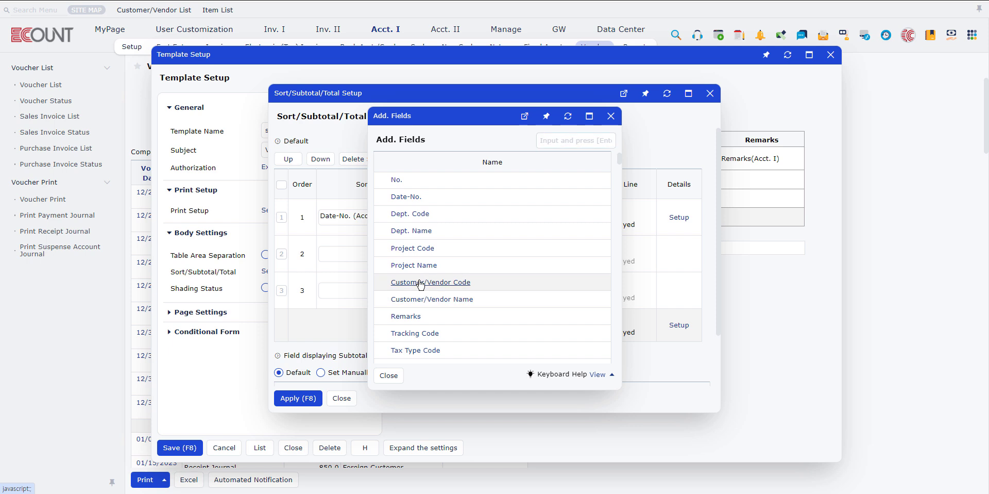
{"action": "left_click", "coordinate": [428, 222]}
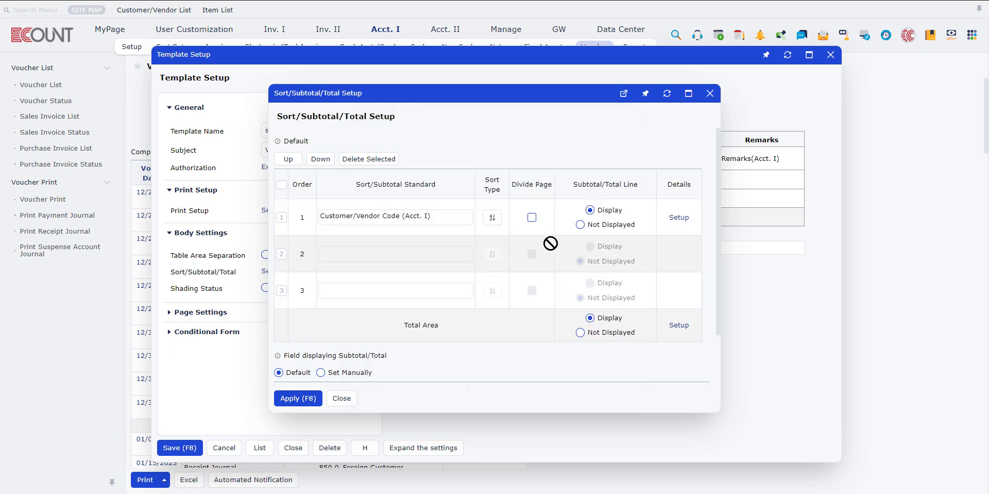
{"action": "left_click", "coordinate": [533, 218]}
{"action": "left_click", "coordinate": [298, 398]}
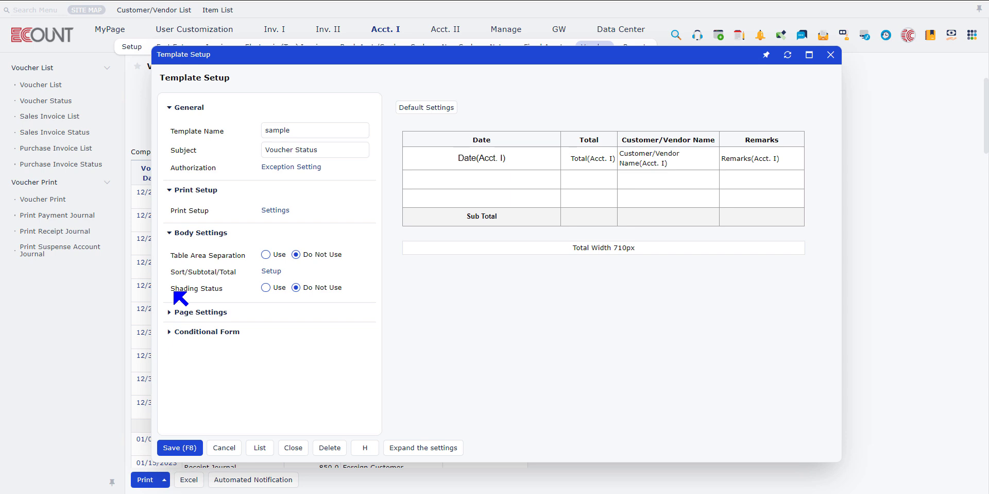
- Set the Shading Status to Use and the rows per page to 100
{"action": "left_click", "coordinate": [266, 287]}
{"action": "left_click", "coordinate": [225, 315]}
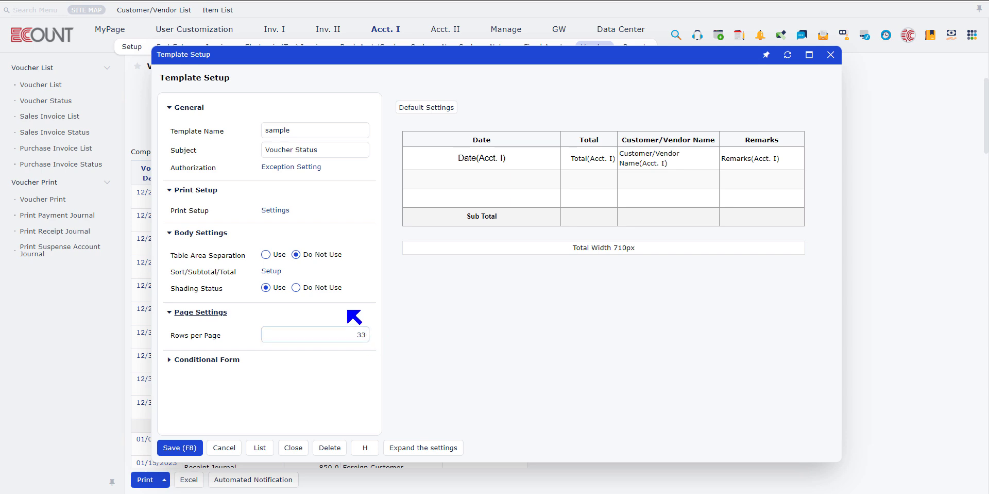
{"action": "left_click", "coordinate": [360, 334]}
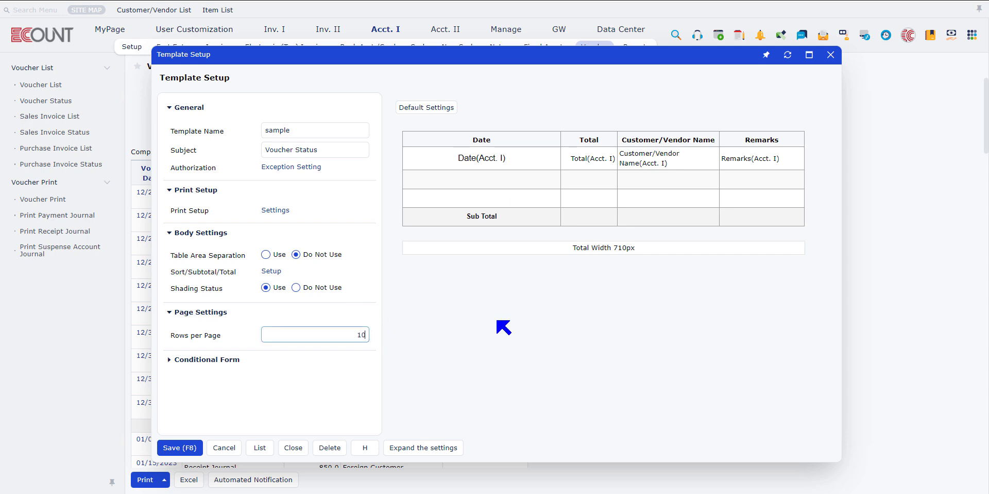
- Open the Conditional Form setup, accept the automatic template save, and start a new condition
{"action": "left_click", "coordinate": [206, 360]}
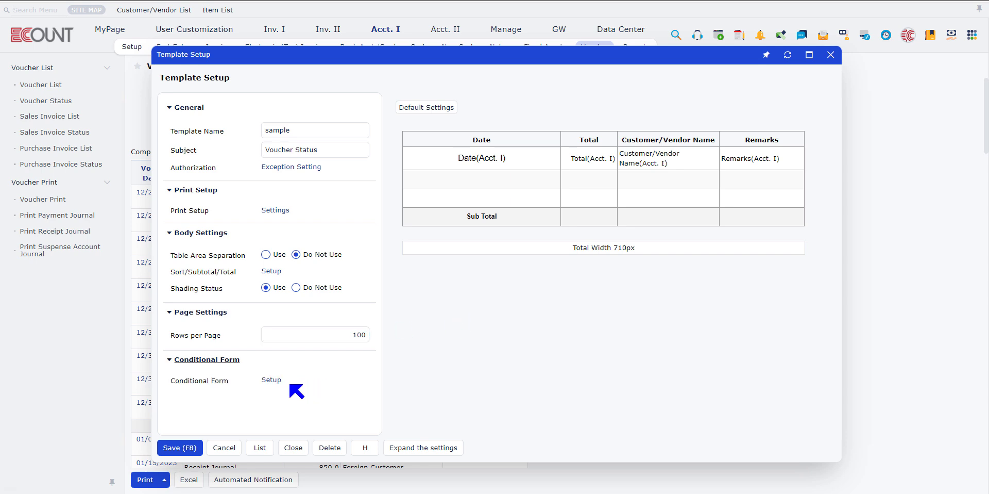
{"action": "left_click", "coordinate": [277, 382]}
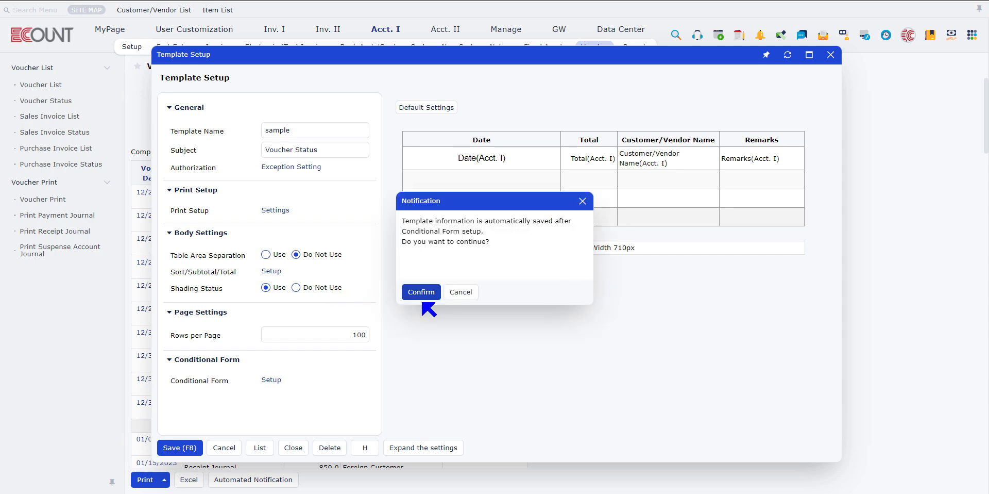
{"action": "left_click", "coordinate": [421, 294]}
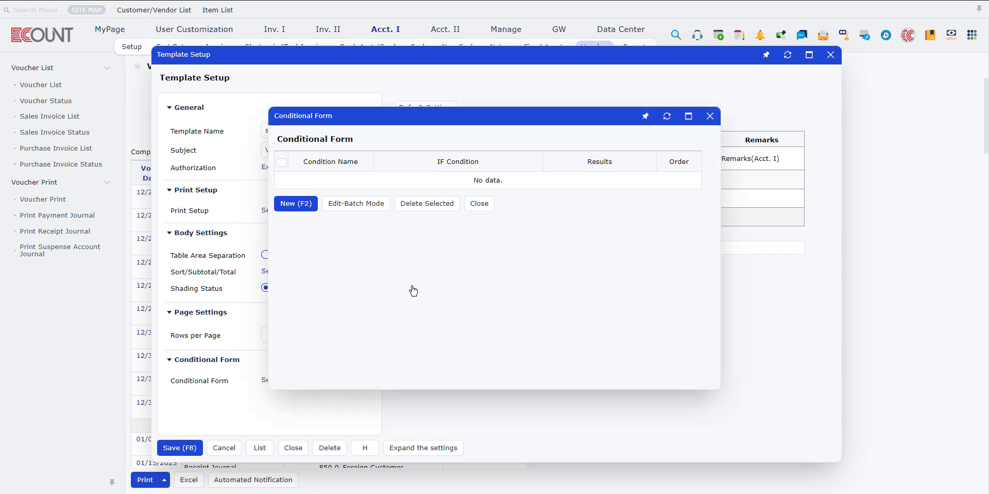
{"action": "left_click", "coordinate": [293, 203]}
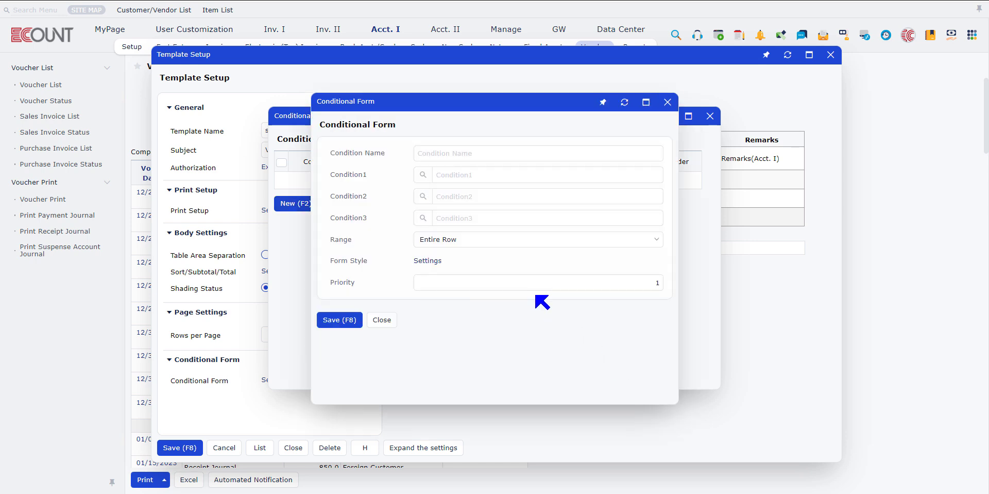
- Name the condition "remark" and set Condition1 to Remarks values that include "dinner"
{"action": "left_click", "coordinate": [463, 155]}
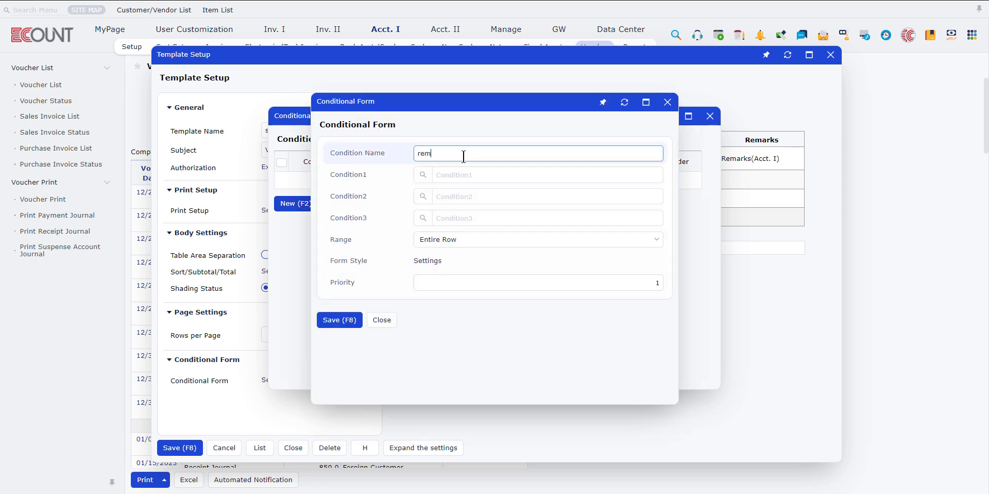
{"action": "left_click", "coordinate": [421, 176]}
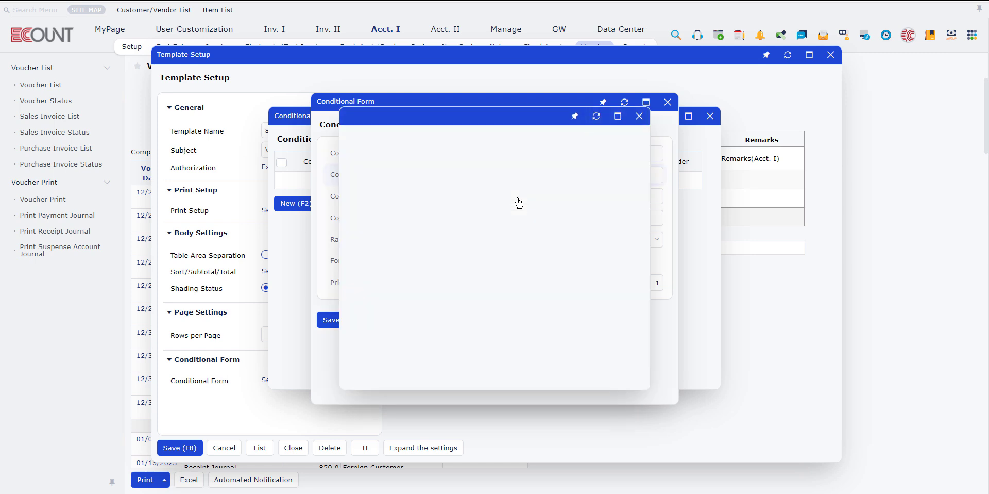
{"action": "scroll", "coordinate": [484, 239], "scroll_direction": "down", "scroll_amount": 5}
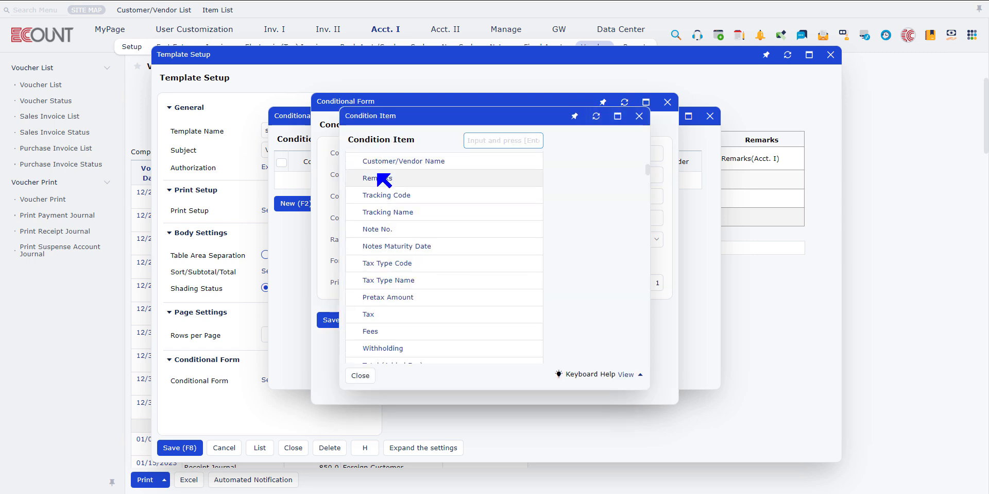
{"action": "left_click", "coordinate": [380, 177]}
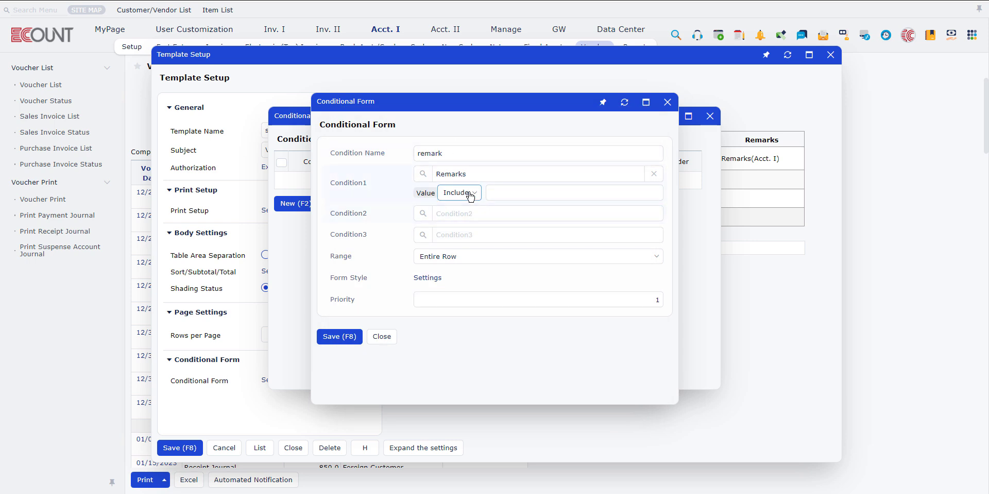
{"action": "left_click", "coordinate": [506, 192]}
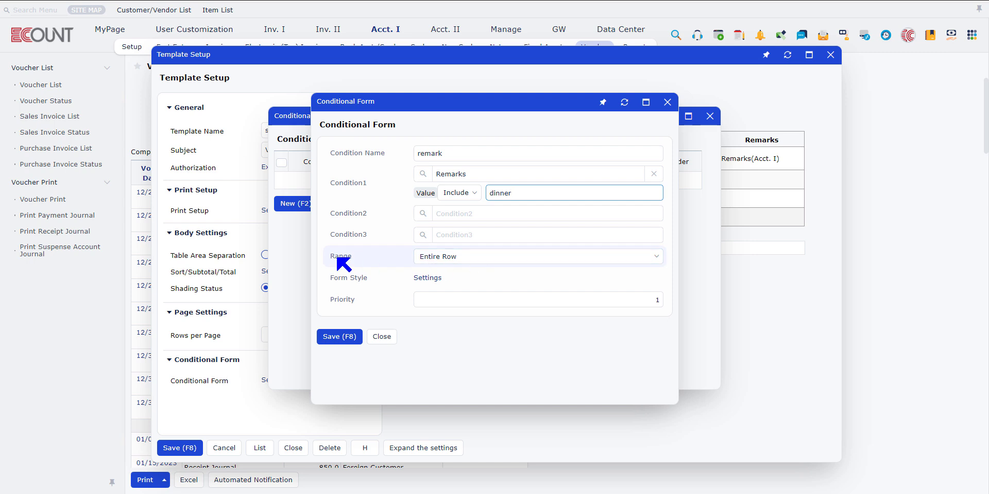
- Set the condition's form style to orange shading and apply it
{"action": "left_click", "coordinate": [431, 278]}
{"action": "left_click", "coordinate": [552, 123]}
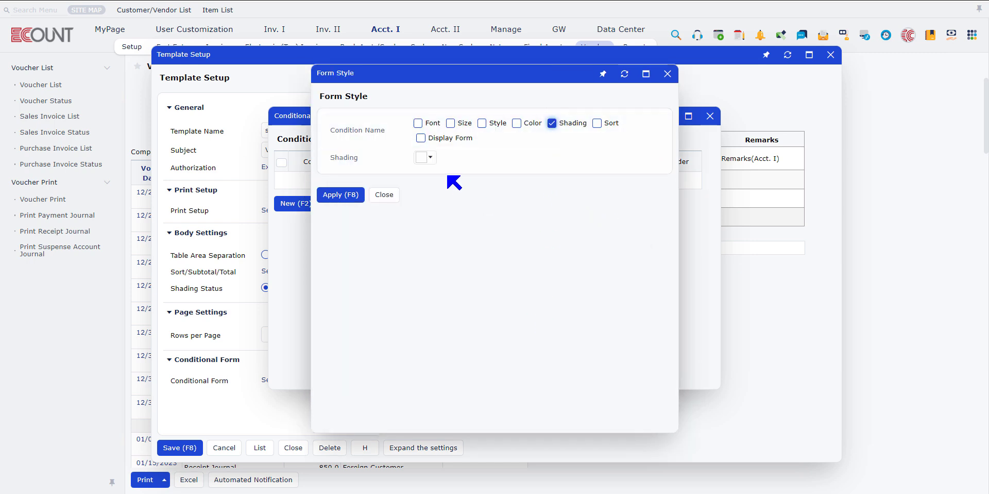
{"action": "left_click", "coordinate": [430, 158]}
{"action": "left_click", "coordinate": [459, 227]}
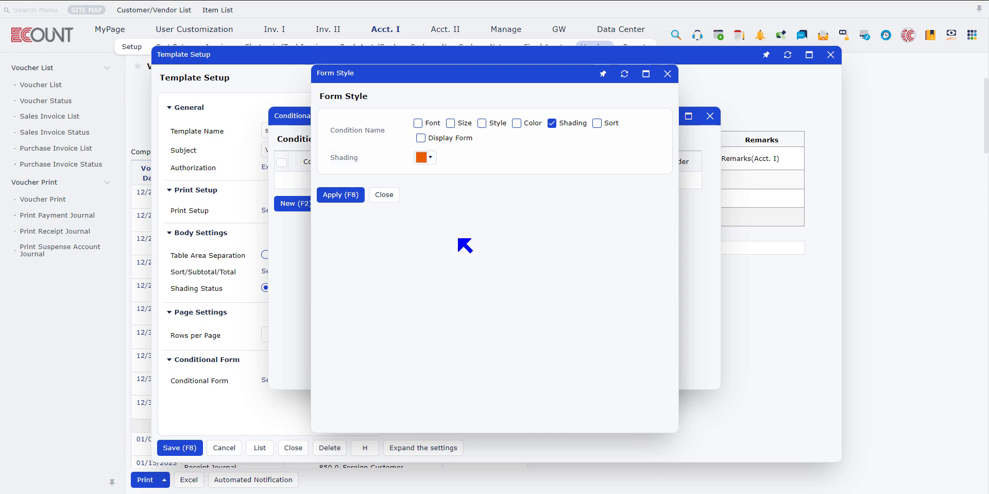
{"action": "left_click", "coordinate": [340, 194]}
- Save the condition, close the Conditional Form list, and save the template
{"action": "key", "text": "F8"}
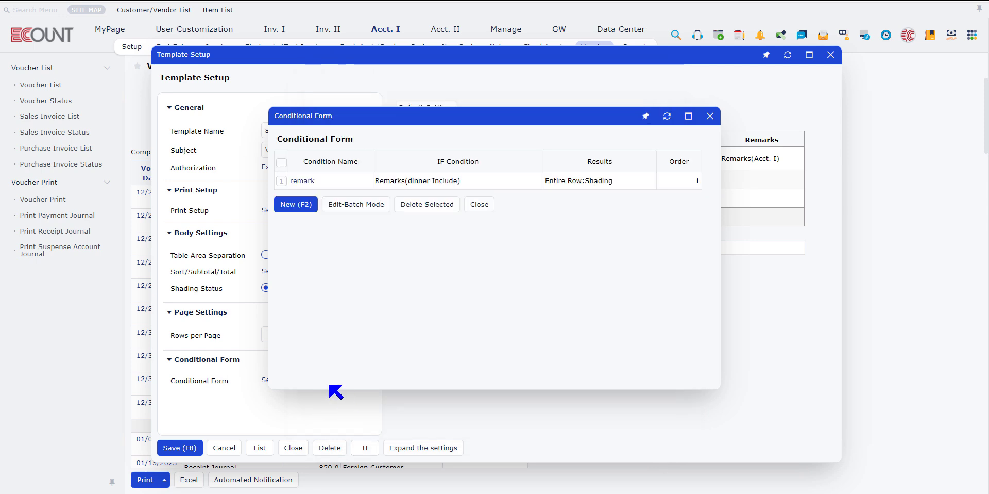
{"action": "left_click", "coordinate": [479, 203]}
{"action": "left_click", "coordinate": [180, 446]}
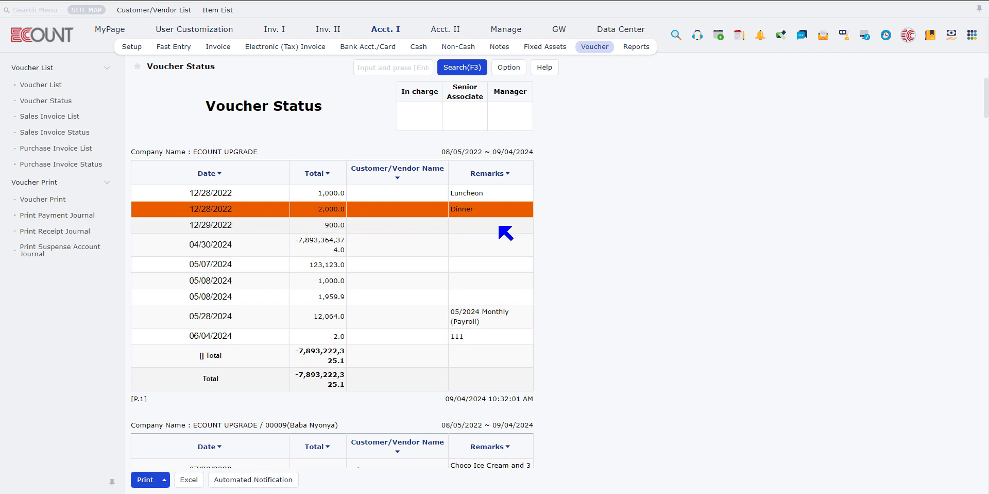
- Examine the Voucher Status report for the conditional shading and the page division by customer/vendor
{"action": "scroll", "coordinate": [381, 243], "scroll_direction": "down", "scroll_amount": 2}
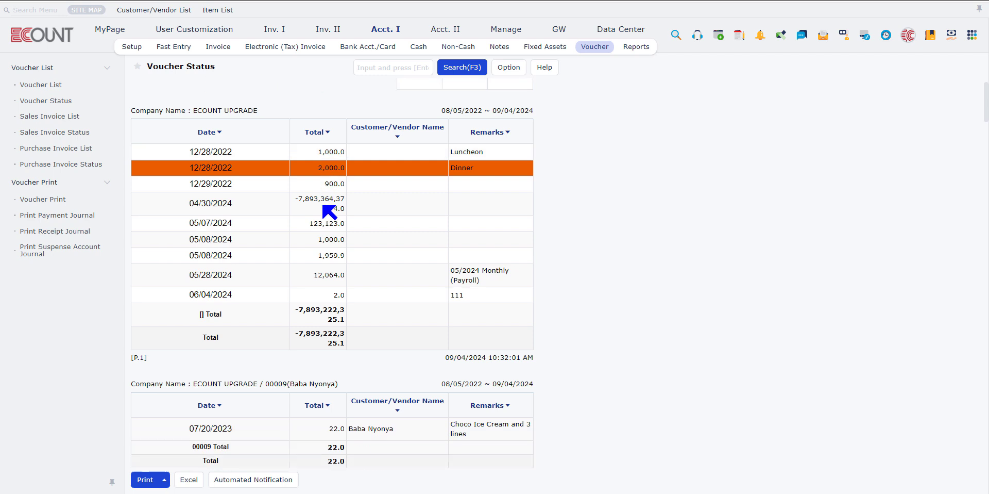
{"action": "left_click_drag", "start_coordinate": [339, 324], "coordinate": [283, 324]}
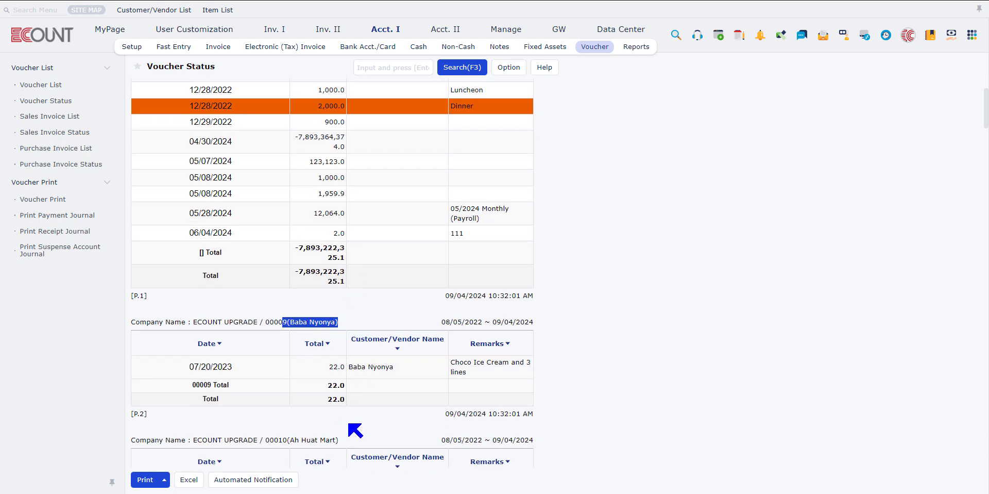
{"action": "left_click_drag", "start_coordinate": [339, 441], "coordinate": [283, 441]}
{"action": "scroll", "coordinate": [290, 444], "scroll_direction": "down", "scroll_amount": 5}
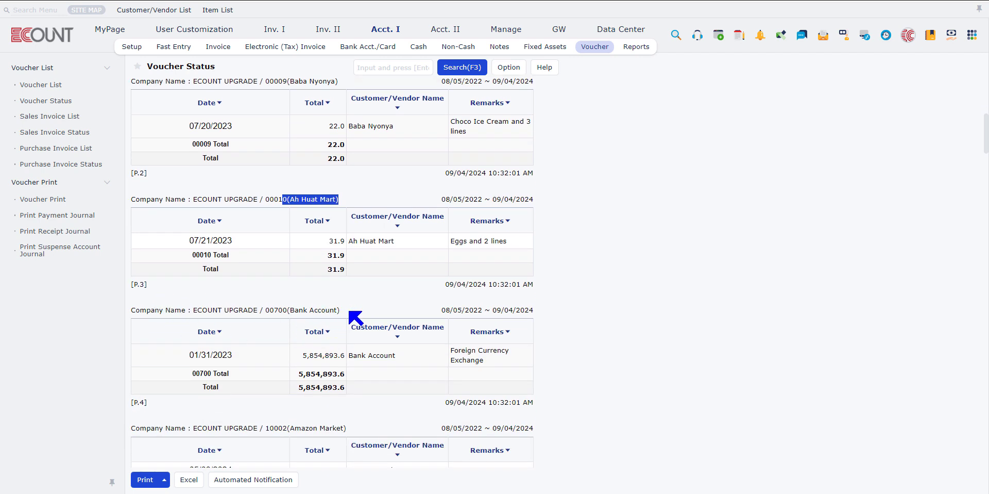
{"action": "left_click_drag", "start_coordinate": [340, 310], "coordinate": [266, 311]}
{"action": "left_click_drag", "start_coordinate": [346, 426], "coordinate": [243, 425]}
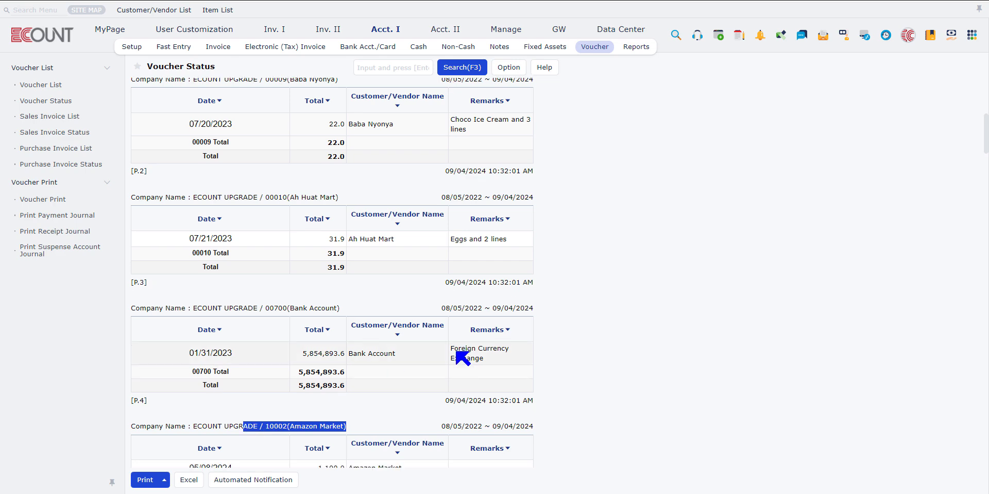
{"action": "scroll", "coordinate": [462, 356], "scroll_direction": "down", "scroll_amount": 4}
{"action": "scroll", "coordinate": [471, 356], "scroll_direction": "up", "scroll_amount": 15}
- Reopen the report's search conditions and show the available Applied Template choices
{"action": "left_click", "coordinate": [462, 68]}
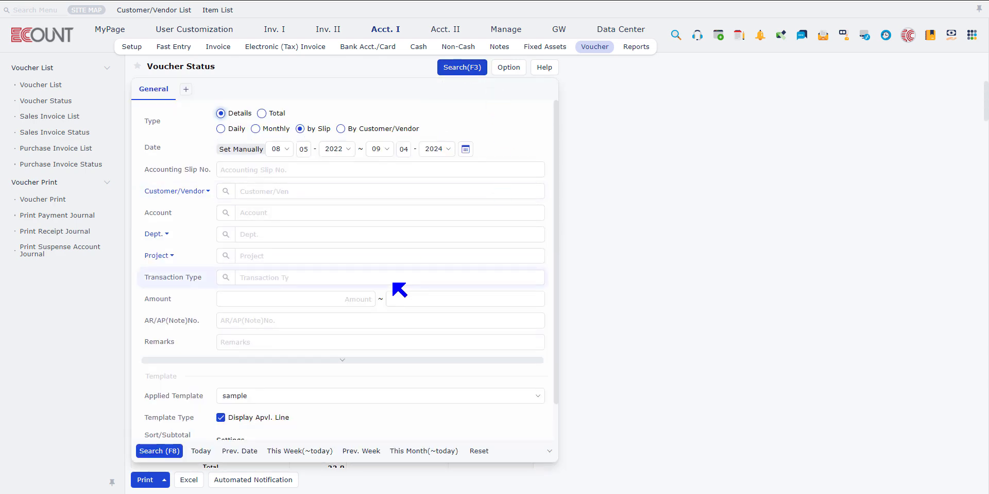
{"action": "left_click", "coordinate": [322, 396]}
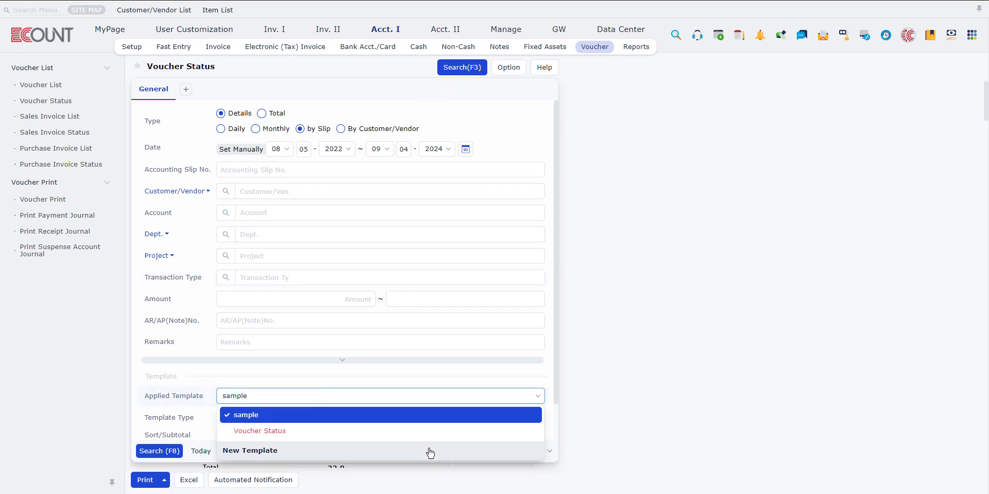